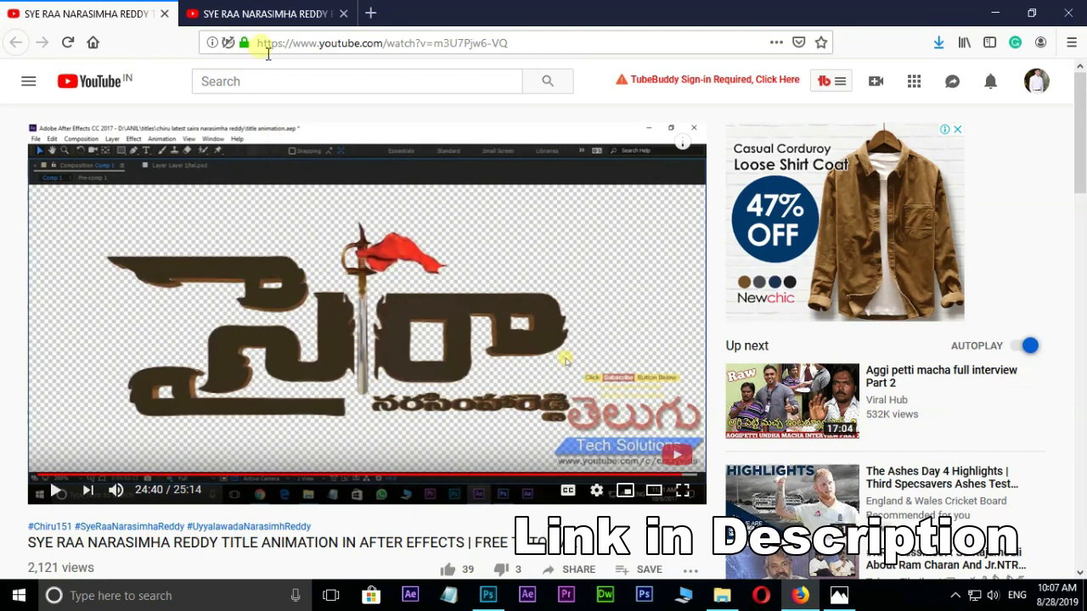
Leave the First Look Motion Poster tutorial tab for the SAAHO folder in File Explorer.
click(265, 15)
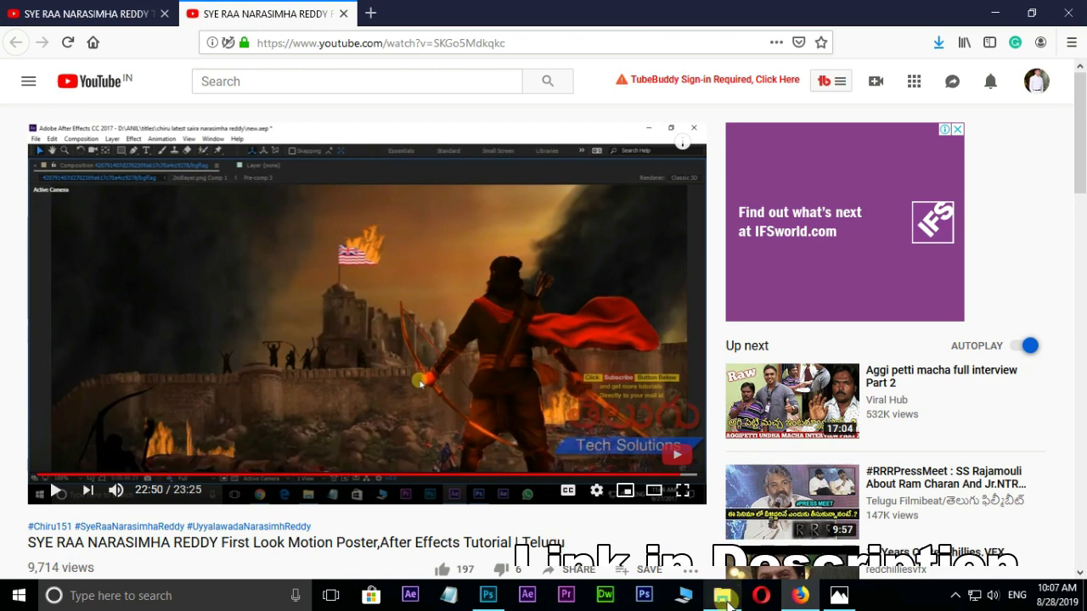
mouse_move(721, 595)
click(722, 522)
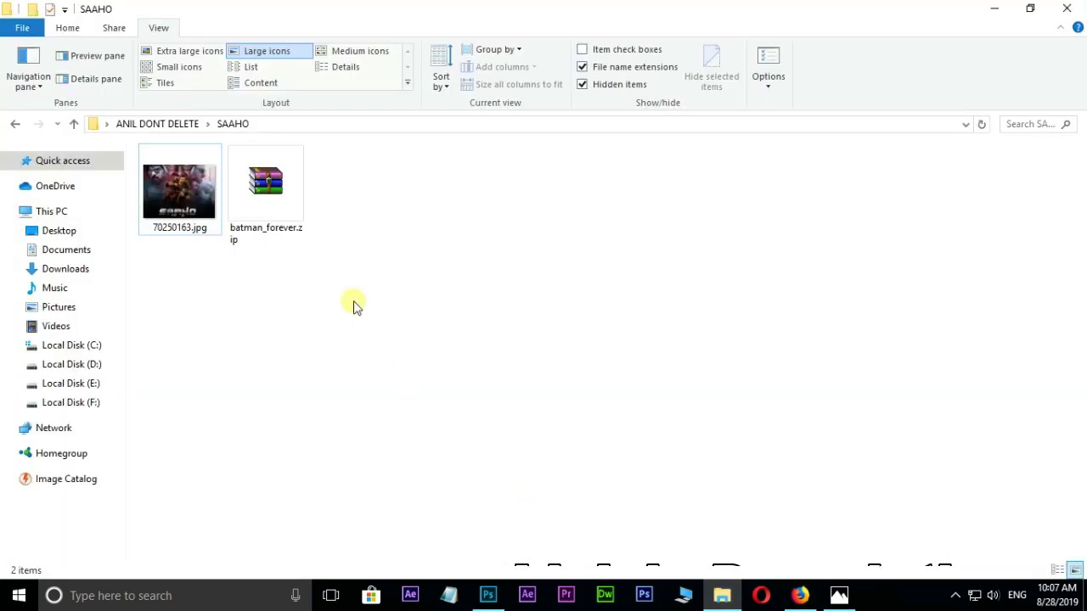
mouse_move(266, 190)
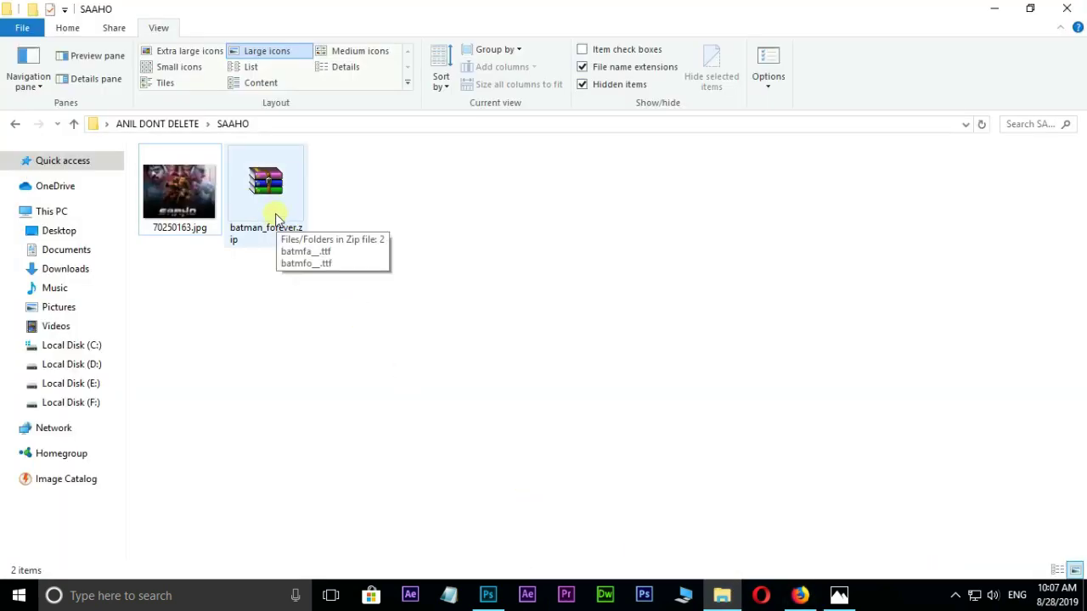
Extract batman_forever.zip into a batman_forever folder and open that folder.
click(275, 214)
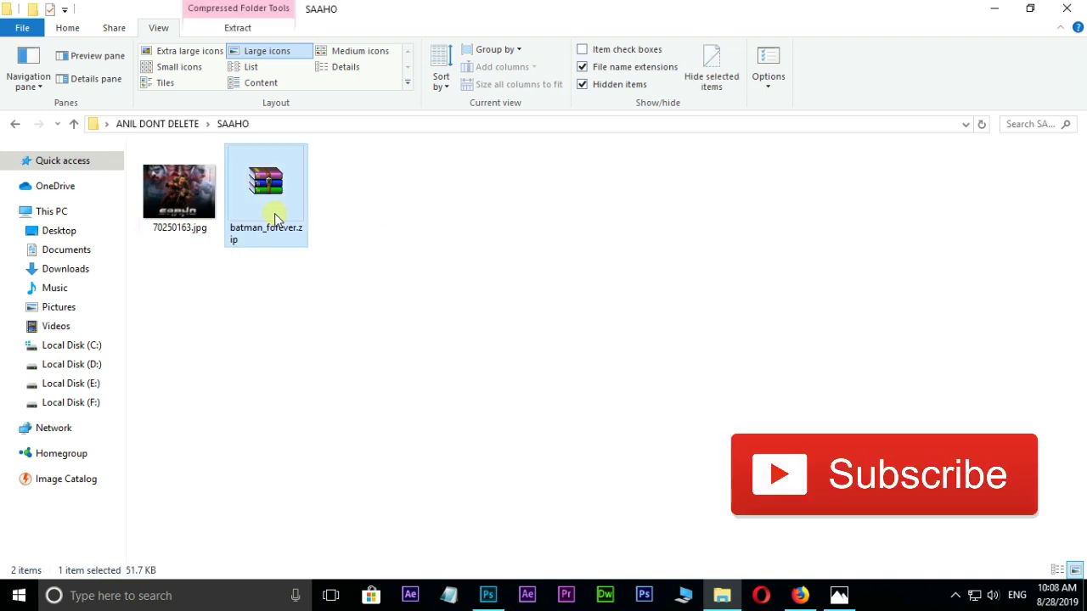
right_click(272, 213)
click(348, 259)
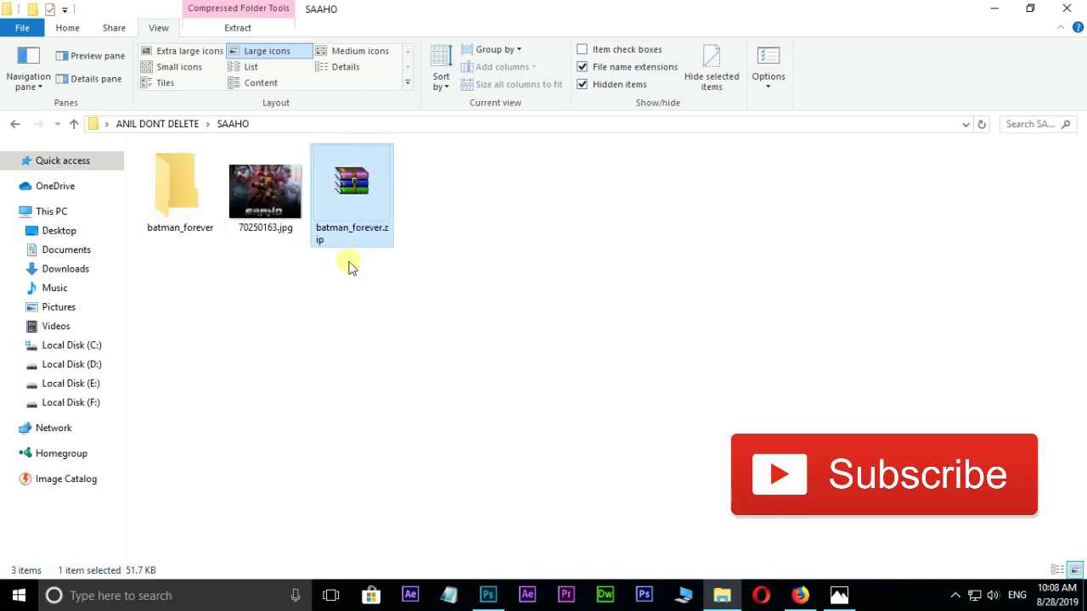
double_click(190, 215)
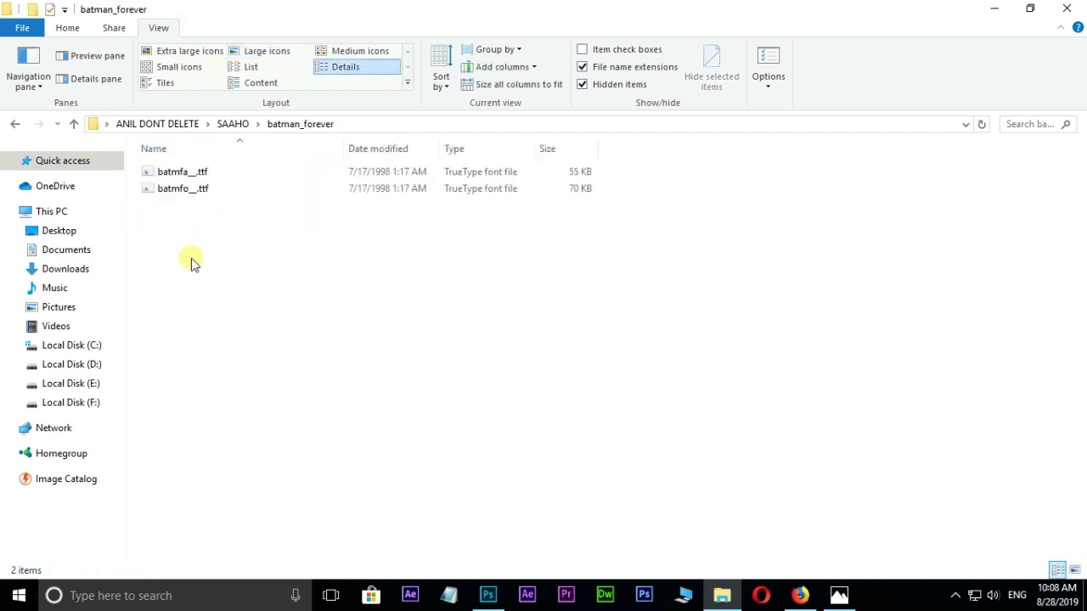
Install batmfa__.ttf and batmfo__.ttf, replacing the existing BatmanForeverAlternate and Outline fonts.
drag(179, 247, 224, 168)
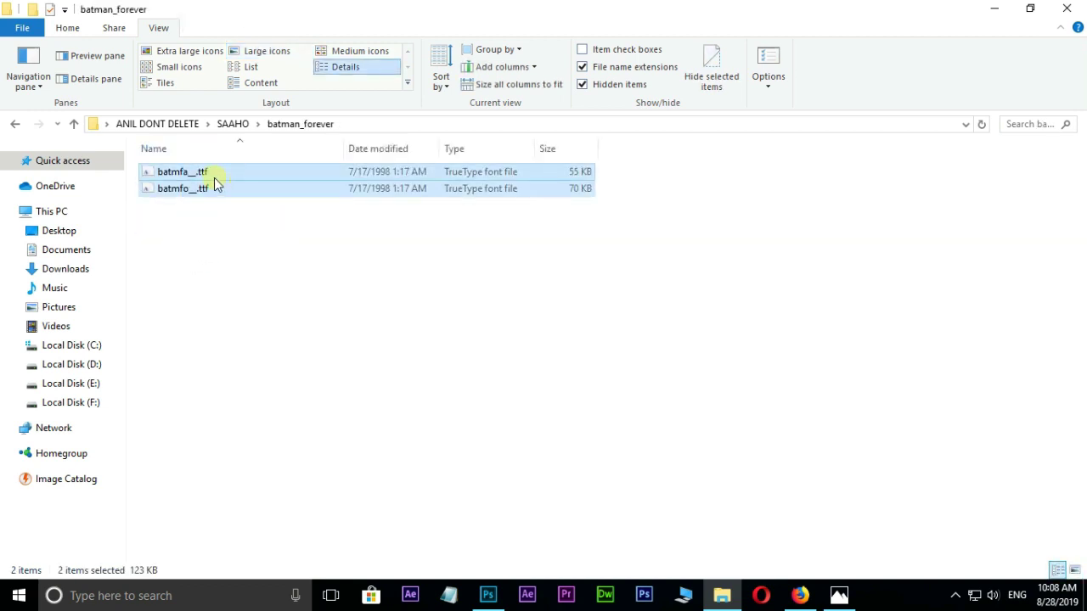
right_click(214, 181)
click(278, 210)
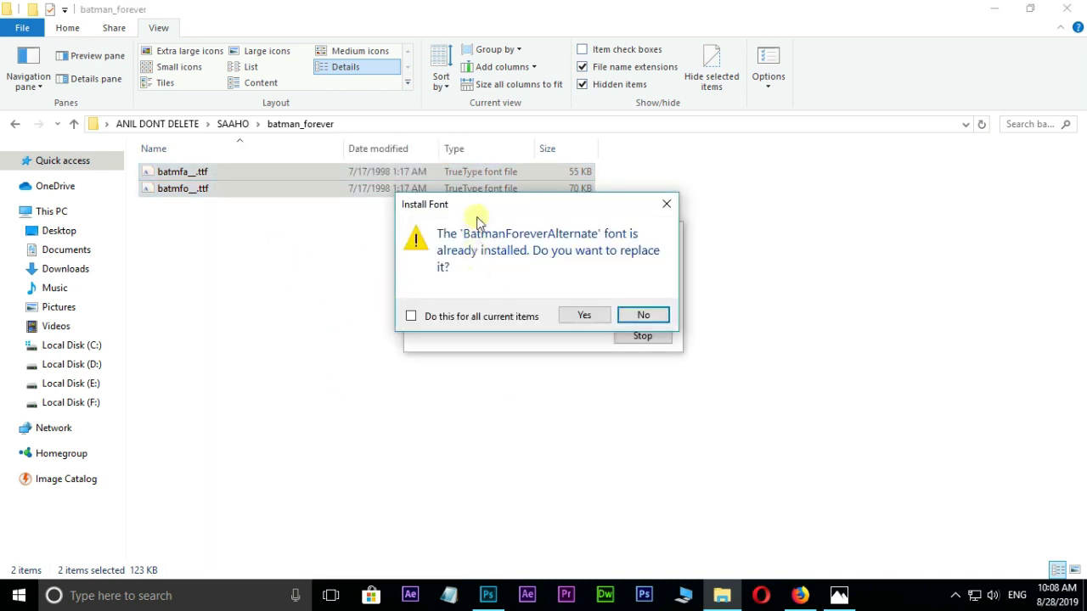
drag(494, 208, 485, 243)
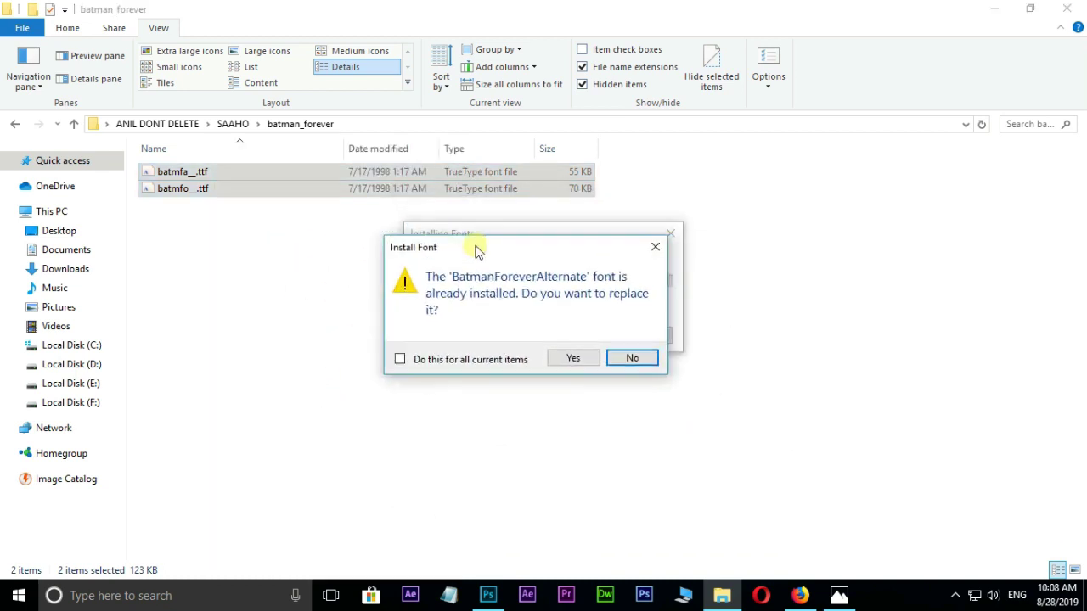
click(582, 357)
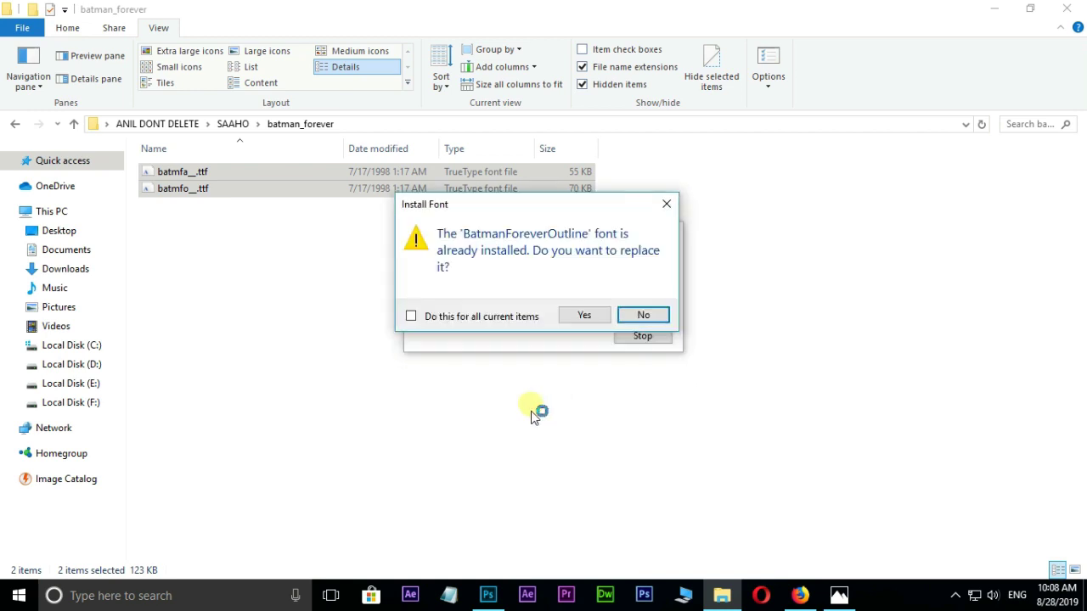
click(587, 316)
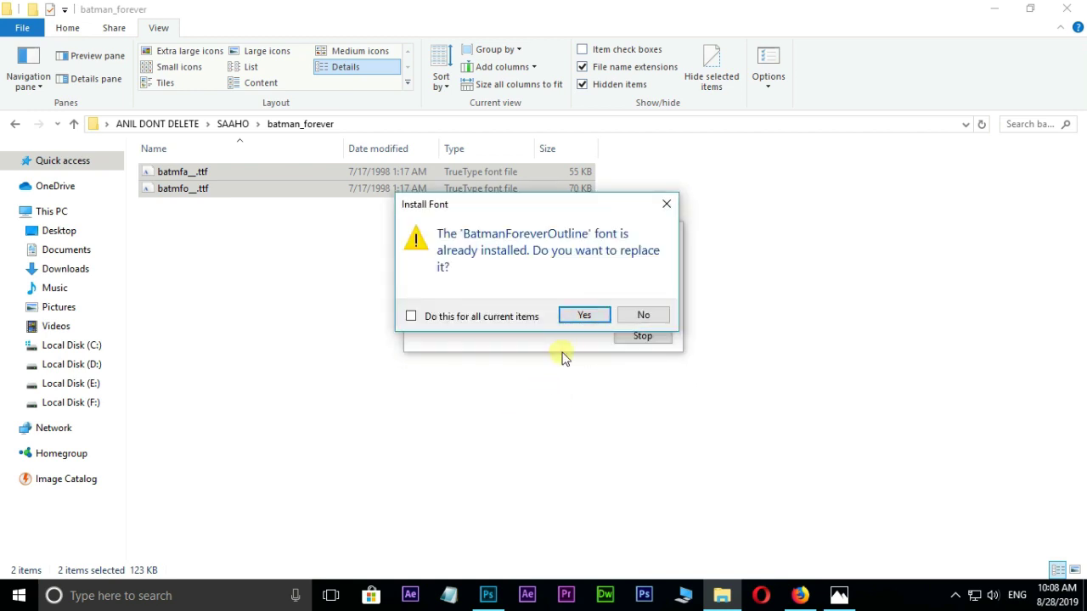
click(577, 320)
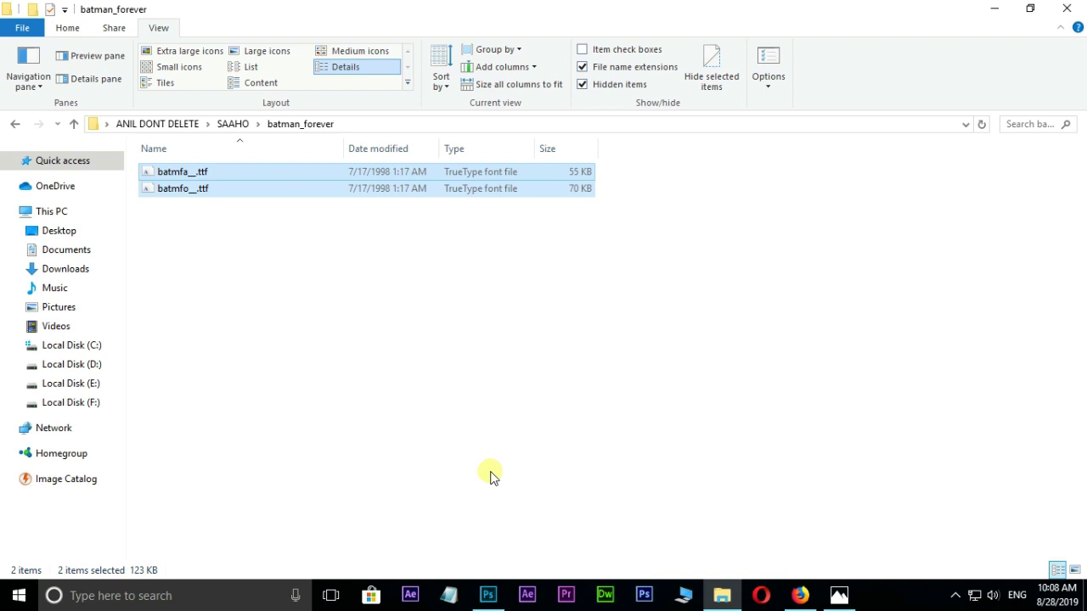
Create a new blank 1280×720 document in Photoshop.
click(488, 595)
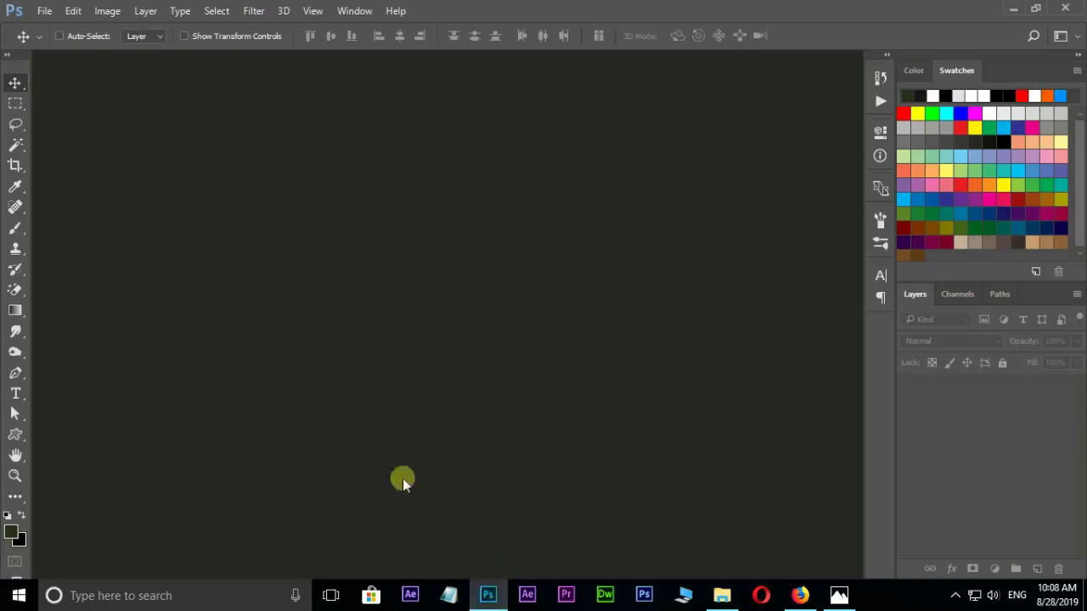
click(44, 12)
click(58, 28)
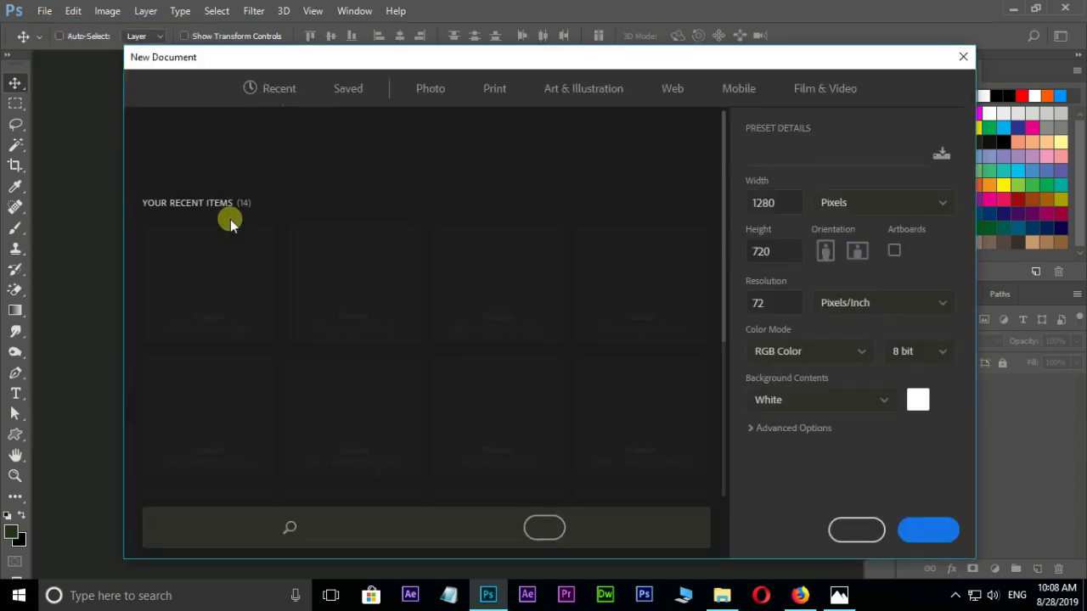
click(932, 532)
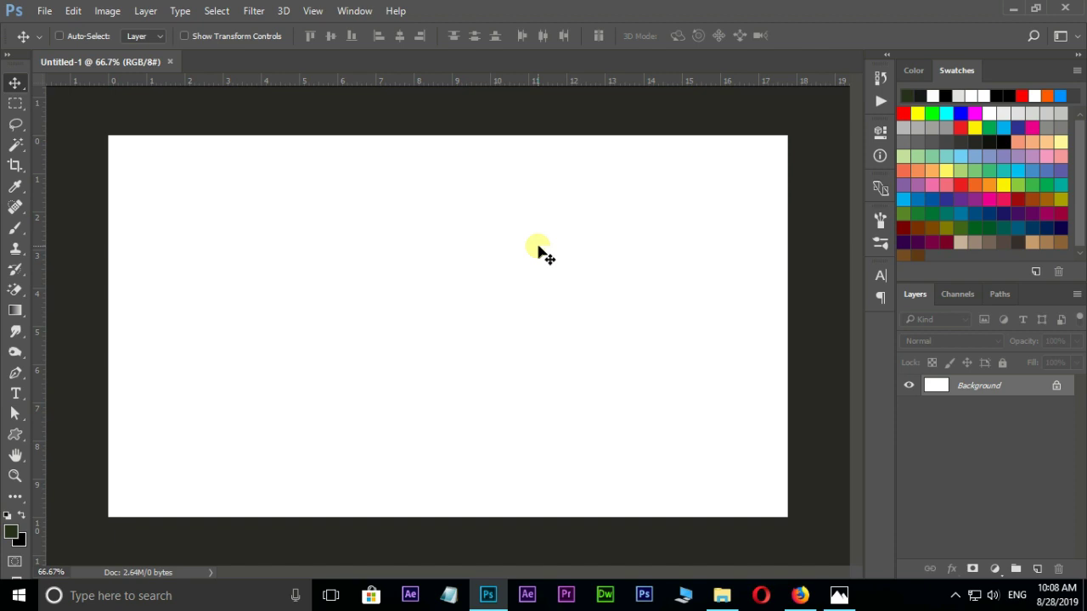
Type the word SAAHO on the canvas as a text layer.
click(15, 393)
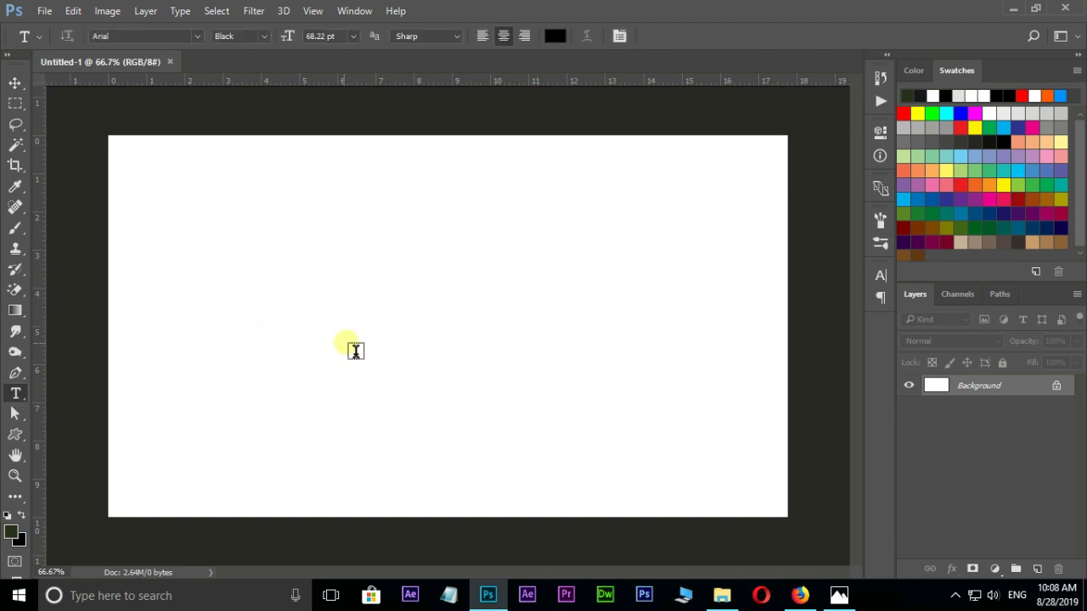
click(315, 336)
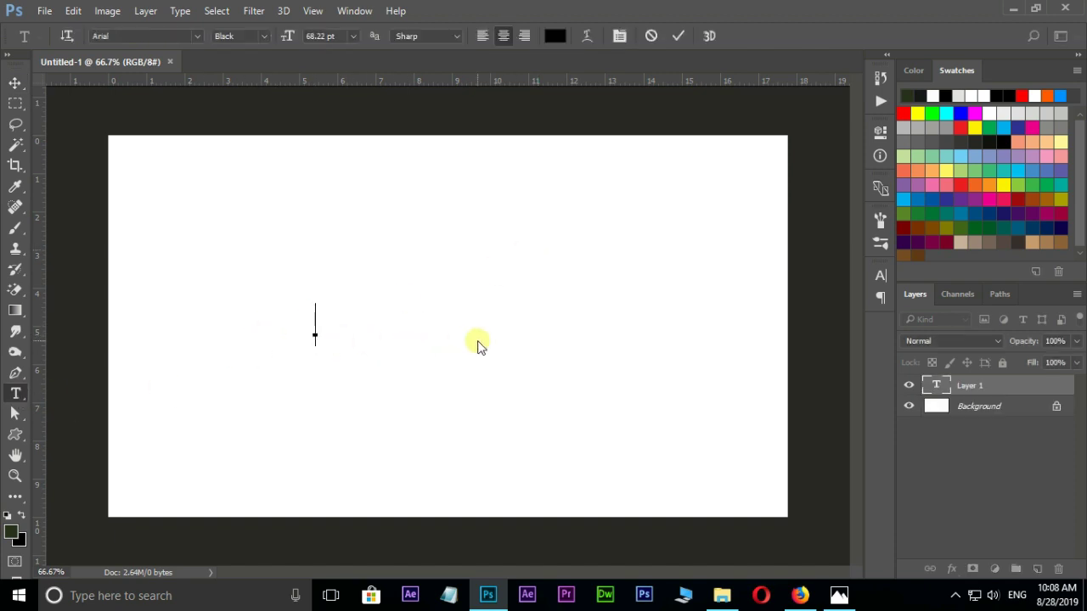
text(SAA)
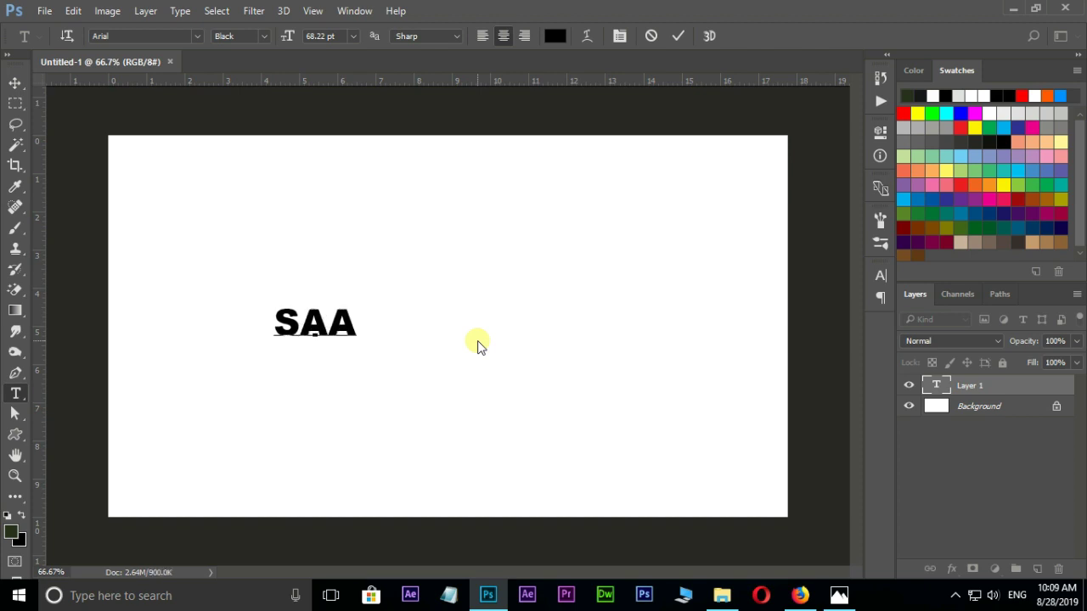
text(HO)
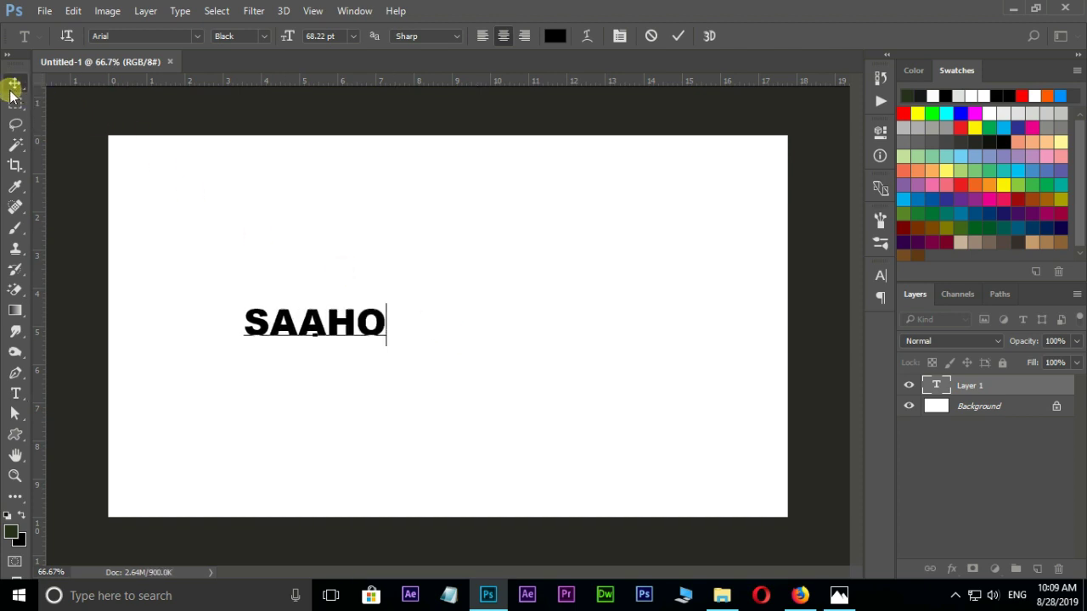
click(15, 83)
Scale the SAAHO text up to 256% and centre it horizontally on the canvas.
key(ctrl)
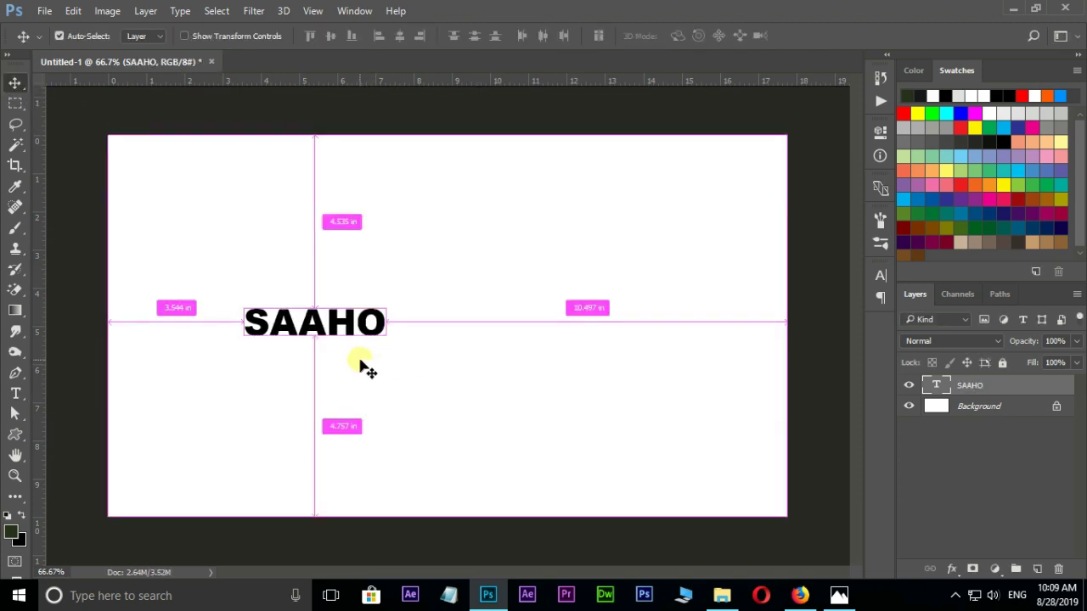
key(ctrl+t)
drag(389, 305, 498, 273)
drag(479, 345, 609, 352)
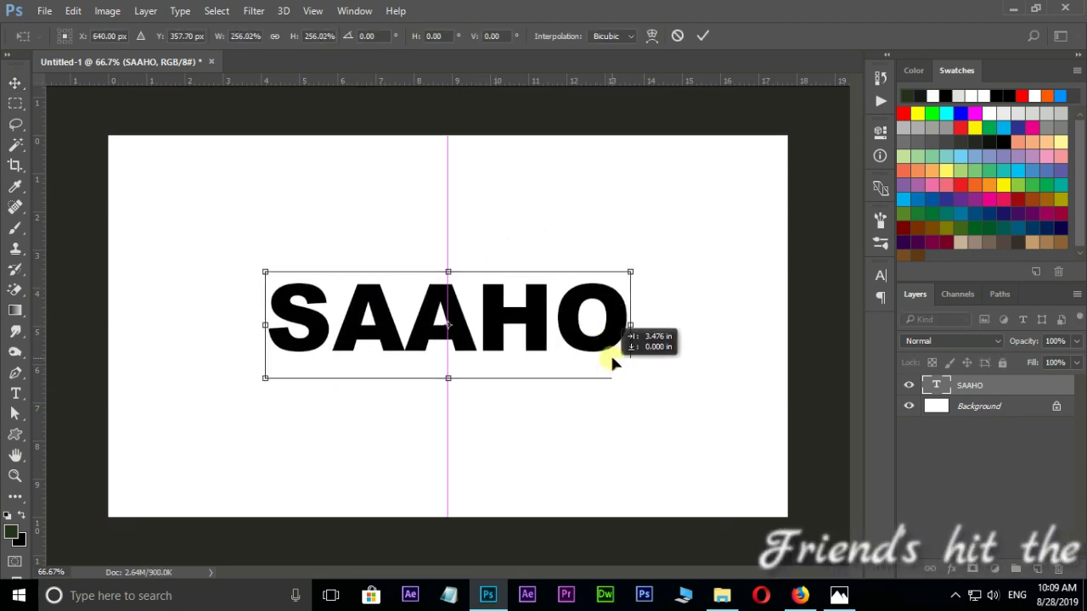
key(Return)
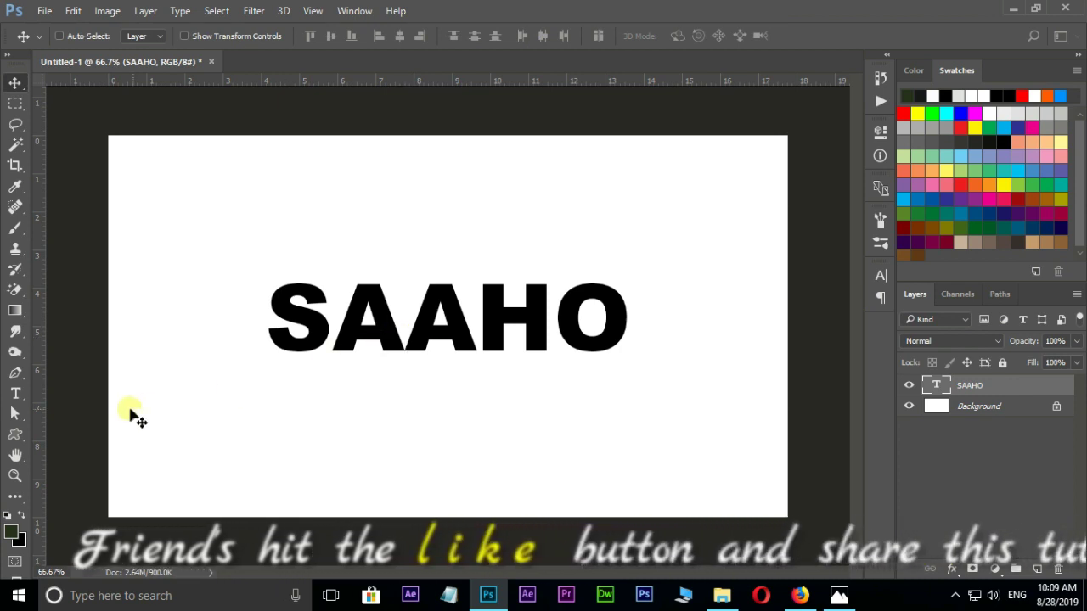
Change the SAAHO text's font family to BatmanForeverAlternate.
click(15, 395)
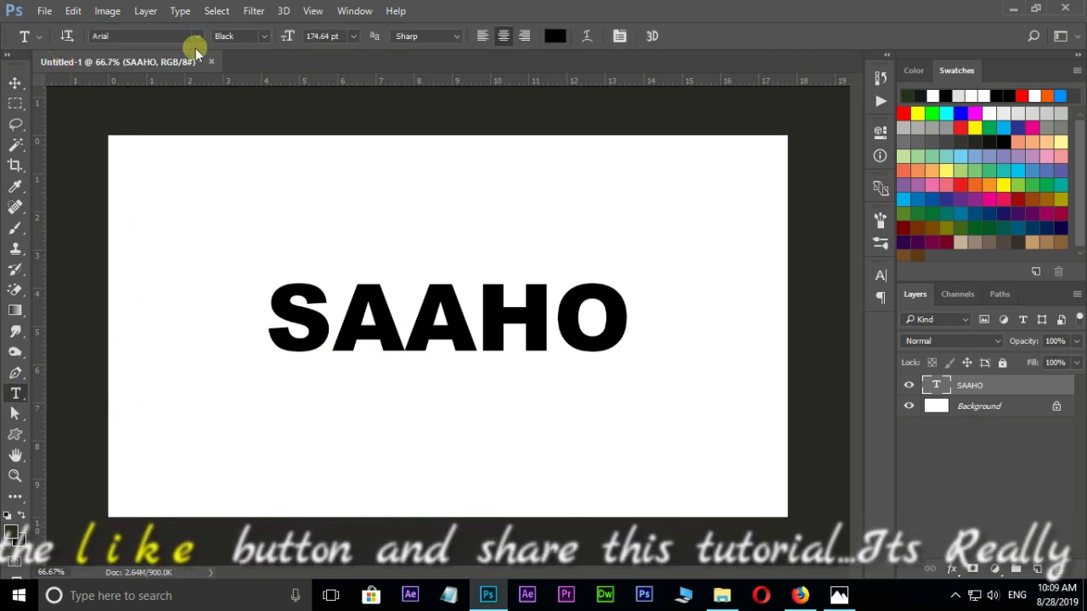
click(197, 36)
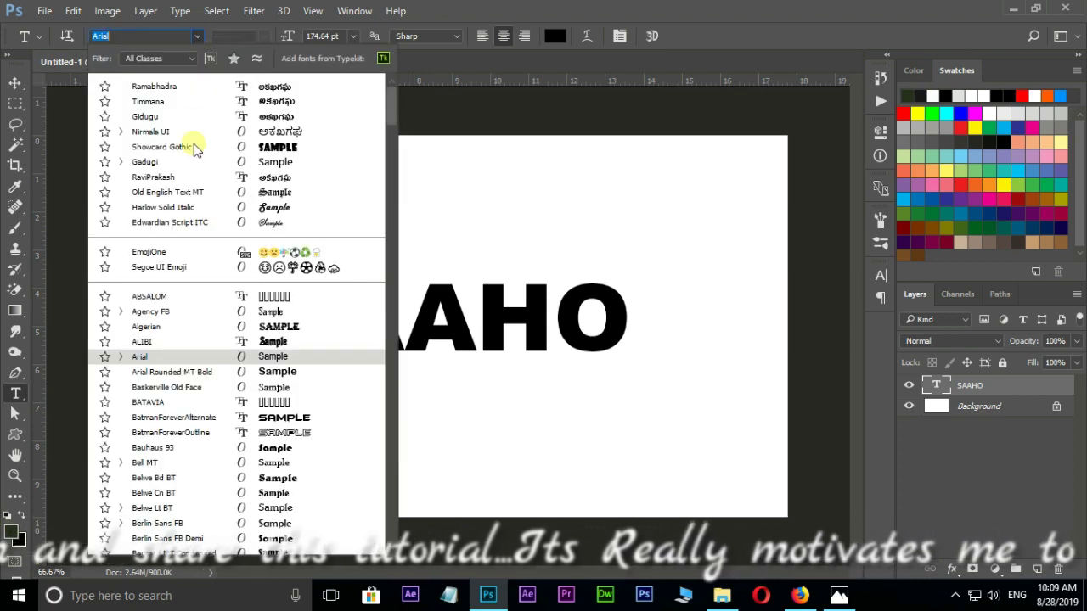
scroll(236, 392, down, 2)
scroll(235, 424, down, 1)
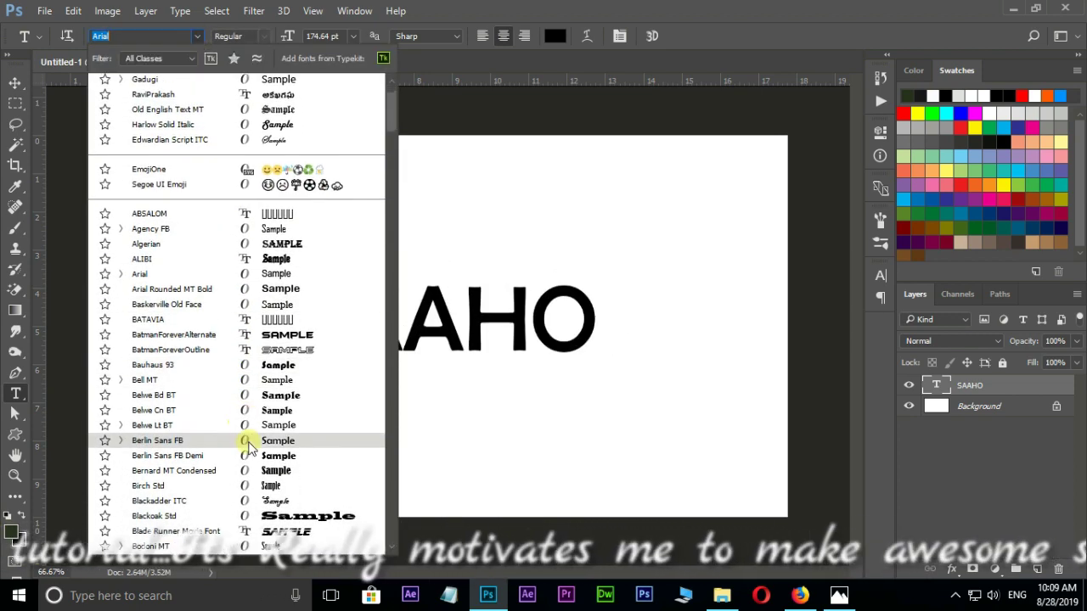
scroll(242, 458, down, 4)
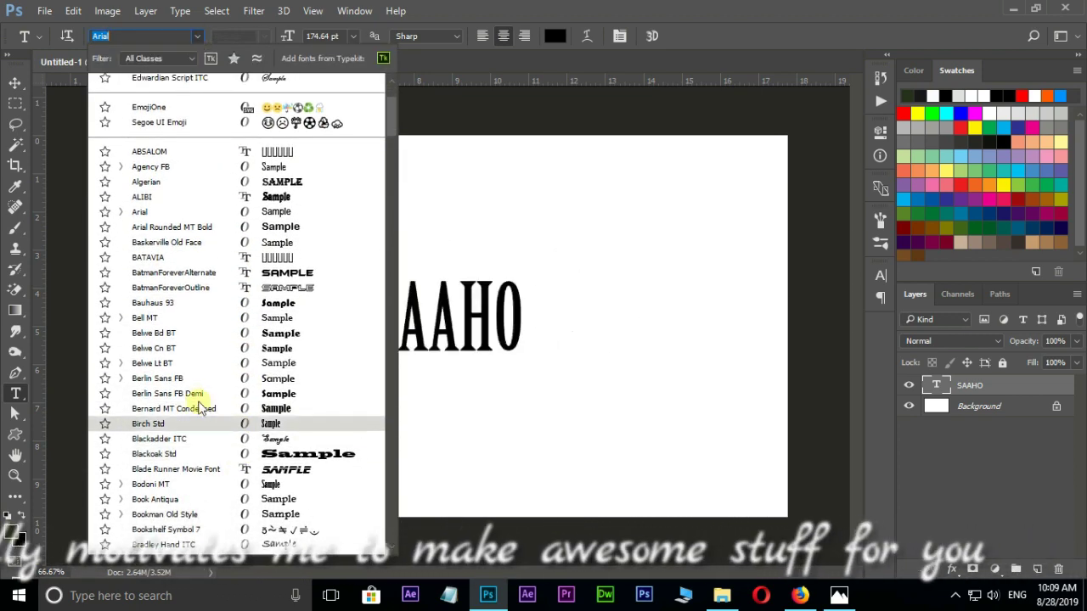
click(184, 272)
View the lettering at 100% and compare it with the SAAHO poster reference image.
key(ctrl+plus)
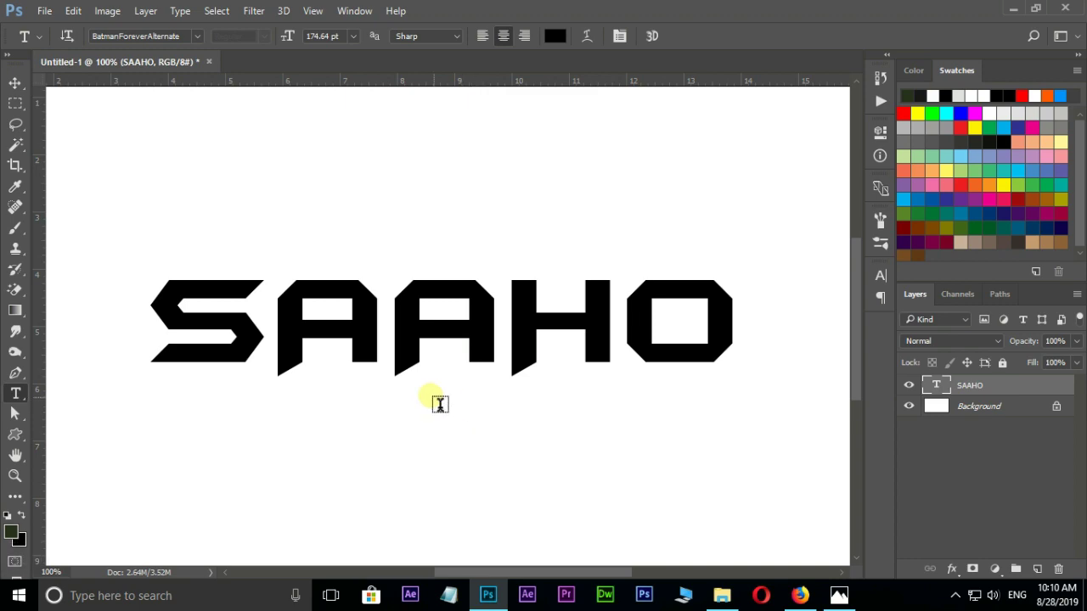
click(837, 595)
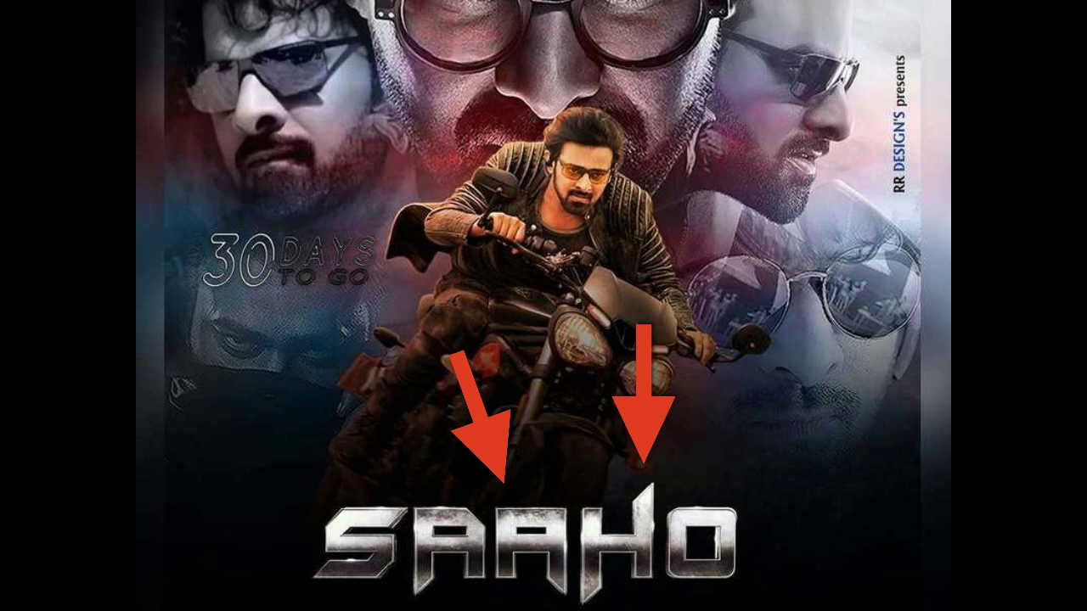
key(alt+Tab)
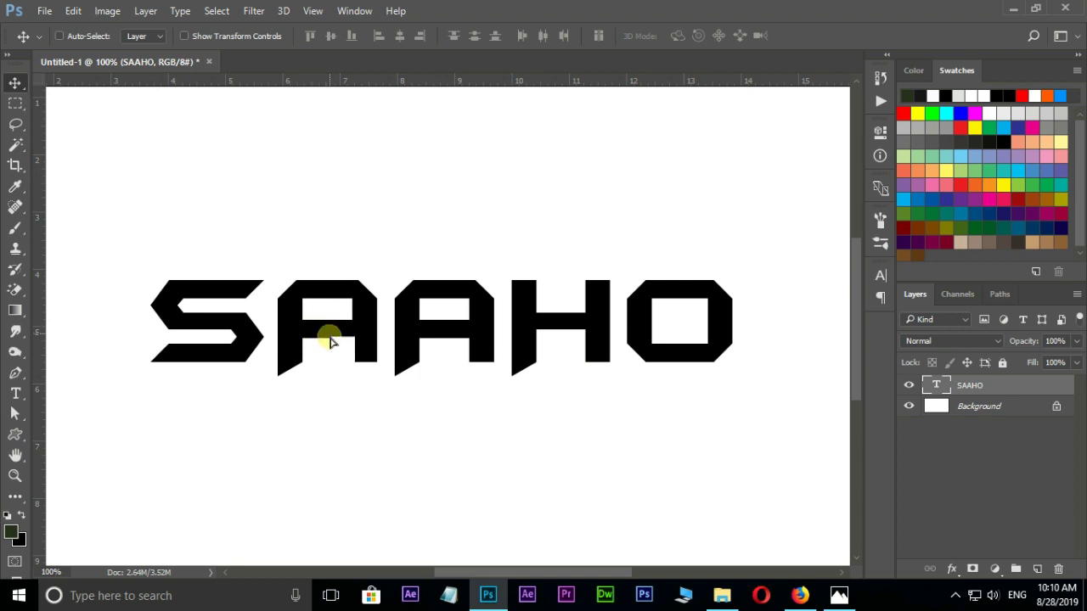
Duplicate SAAHO and trim the top copy down to a lone A.
mouse_move(331, 340)
mouse_down()
mouse_move(357, 459)
mouse_move(360, 246)
mouse_up()
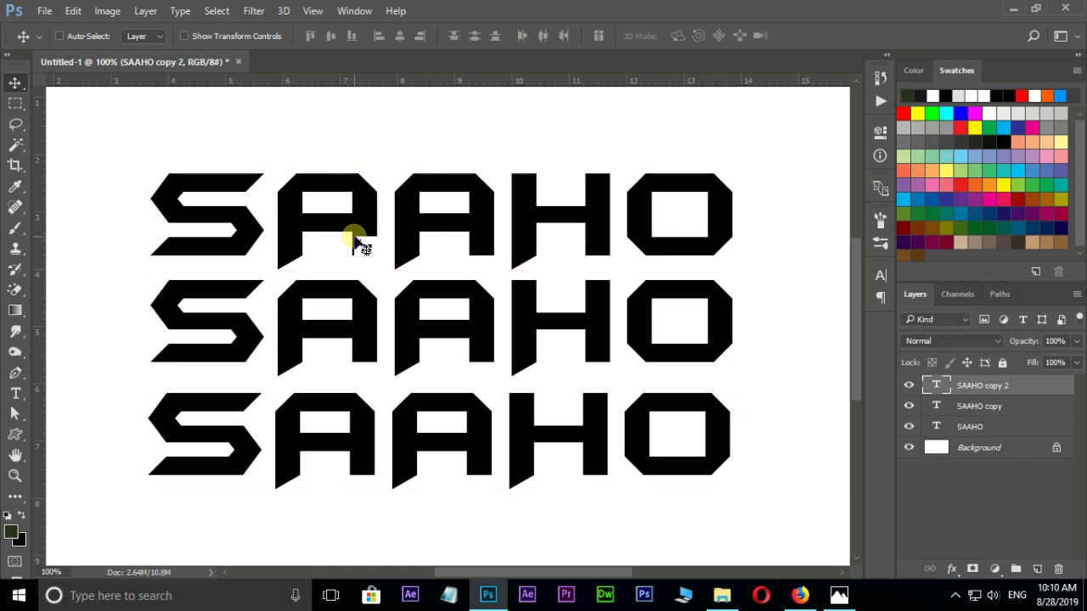
click(15, 393)
click(390, 219)
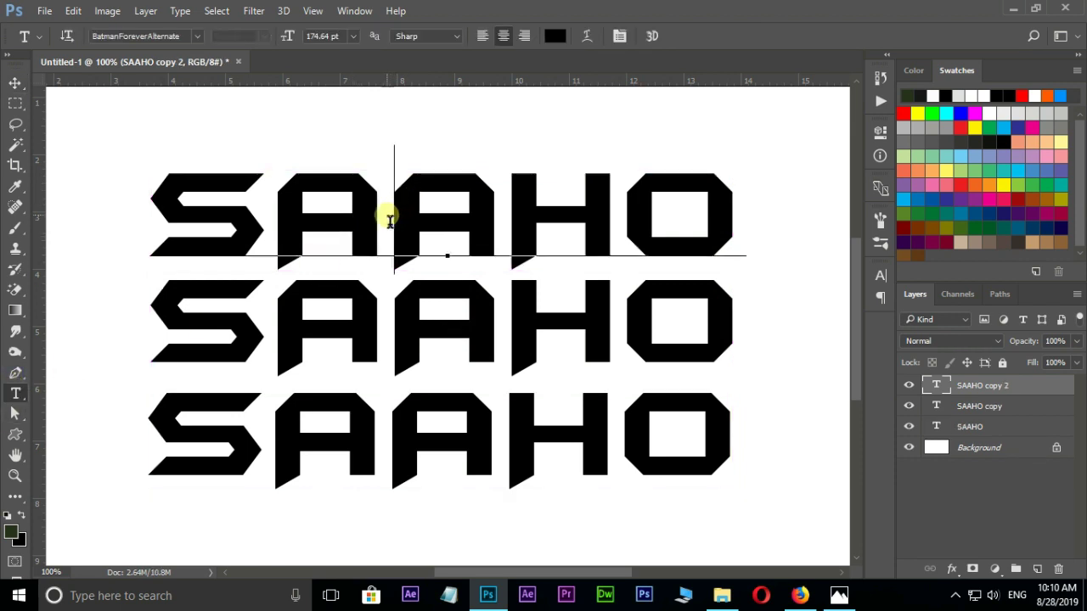
drag(389, 219, 170, 213)
key(BackSpace)
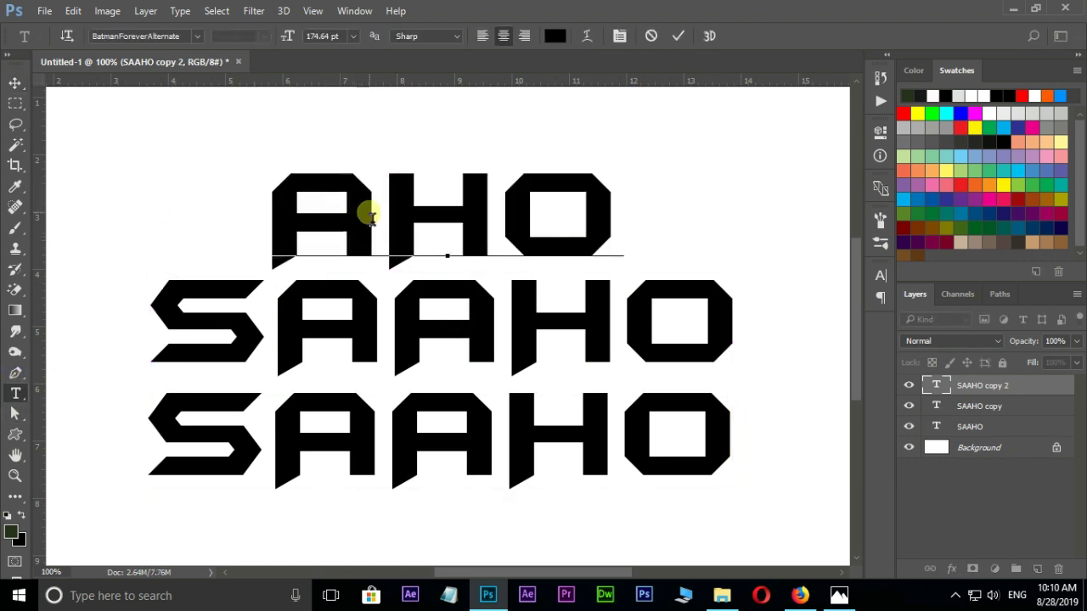
drag(371, 218, 745, 214)
key(BackSpace)
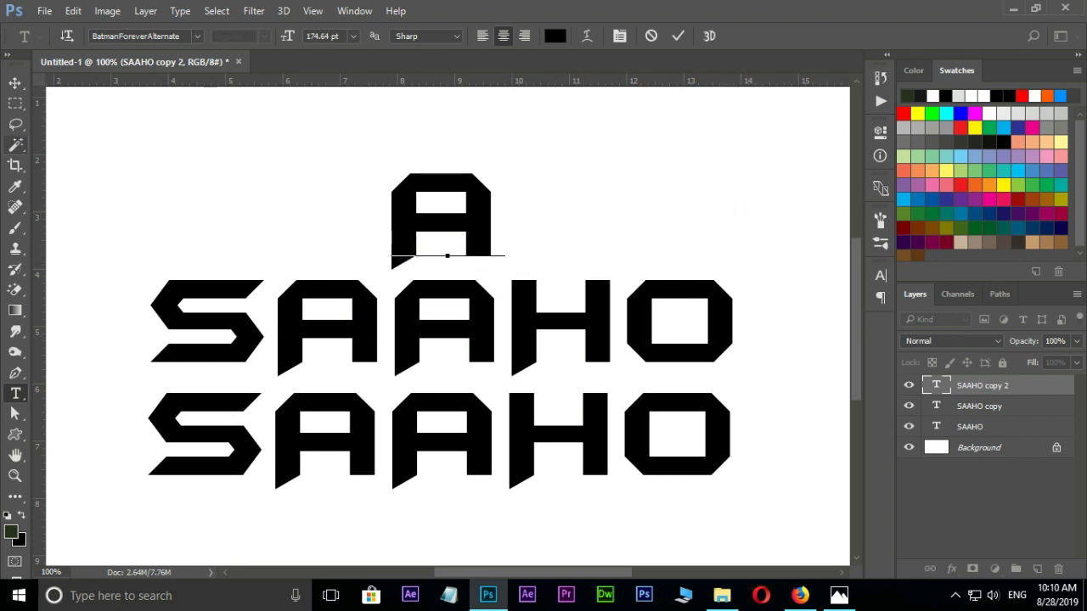
key(ctrl+Return)
key(v)
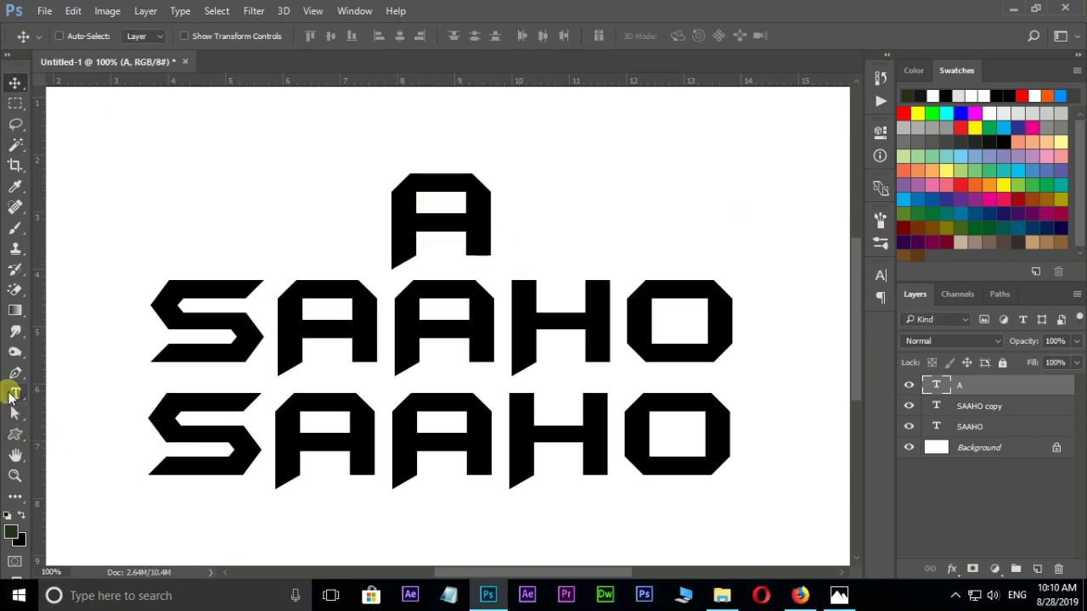
Trim the bottom copy to a lone H and align it under SAAHO's H.
click(11, 397)
drag(168, 458, 465, 467)
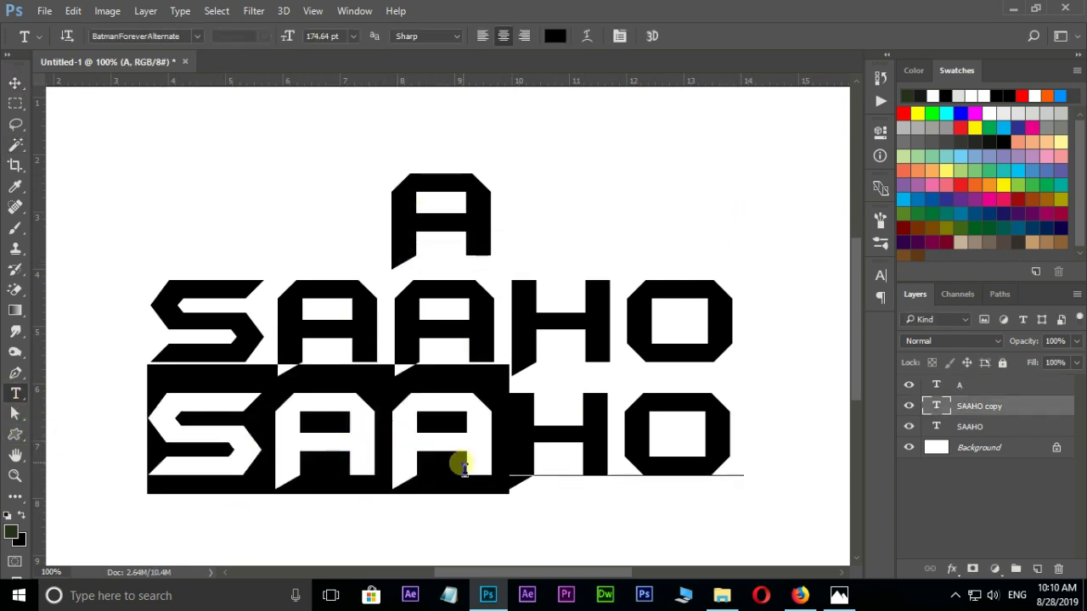
key(BackSpace)
drag(444, 458, 679, 458)
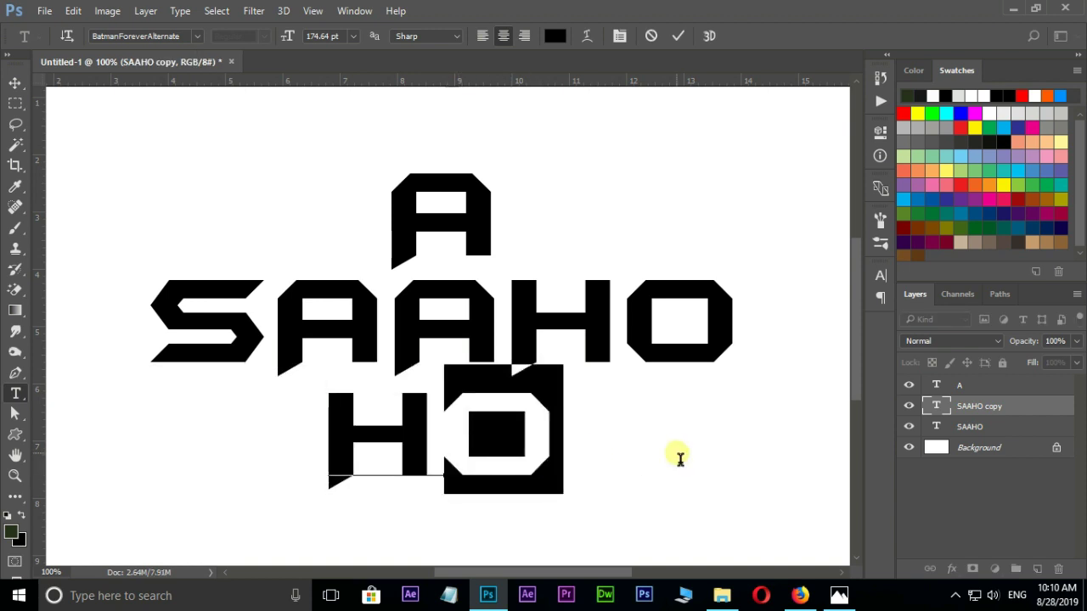
key(BackSpace)
click(15, 82)
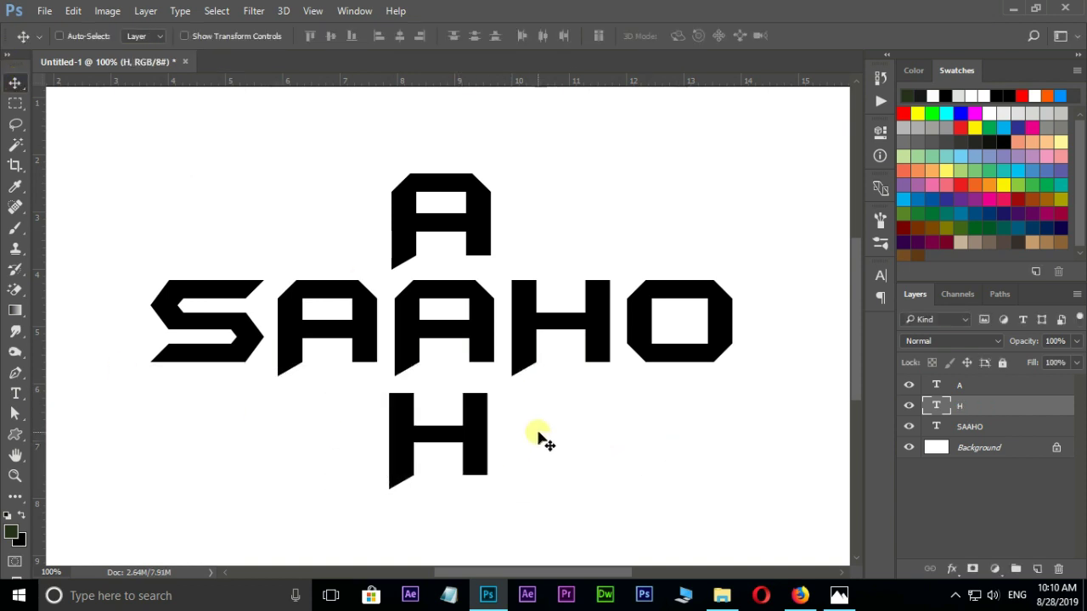
drag(484, 442, 604, 446)
Mirror the spare A horizontally and place it over SAAHO's second A.
right_click(480, 243)
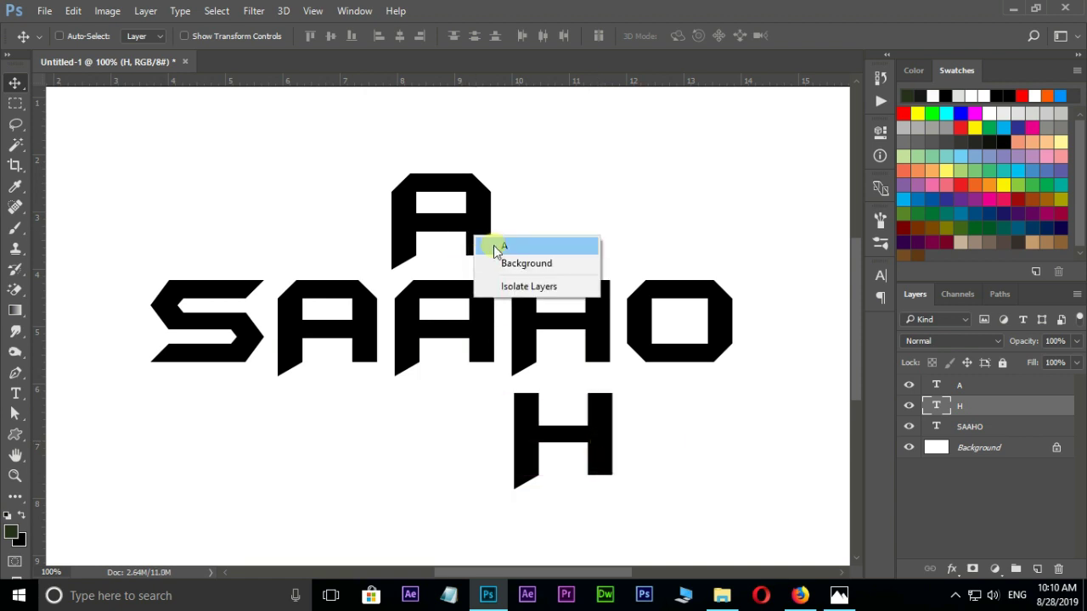
click(492, 245)
drag(493, 245, 501, 255)
key(ctrl+t)
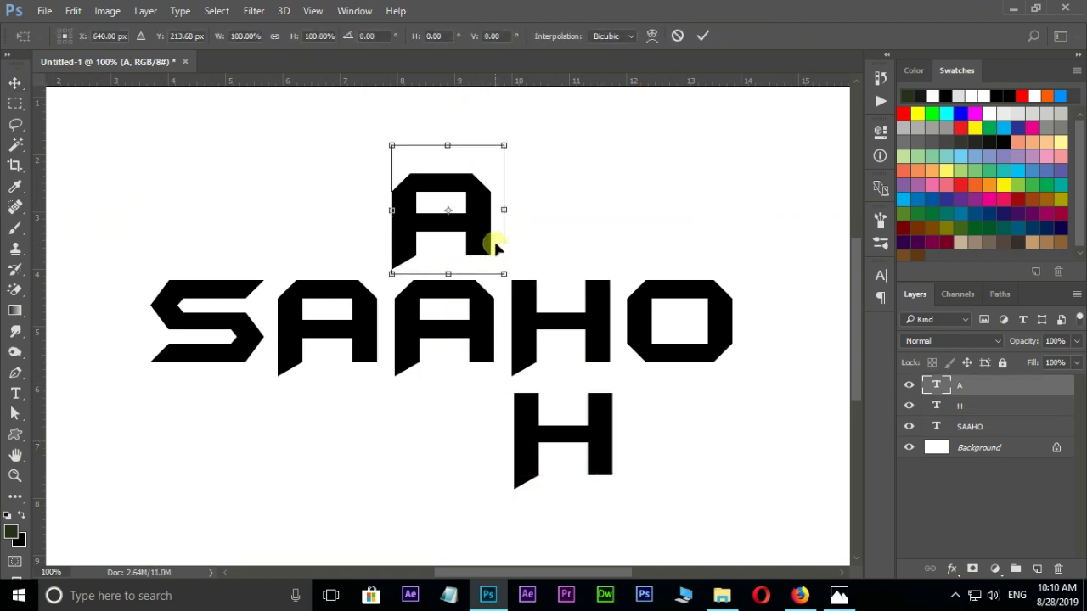
right_click(483, 240)
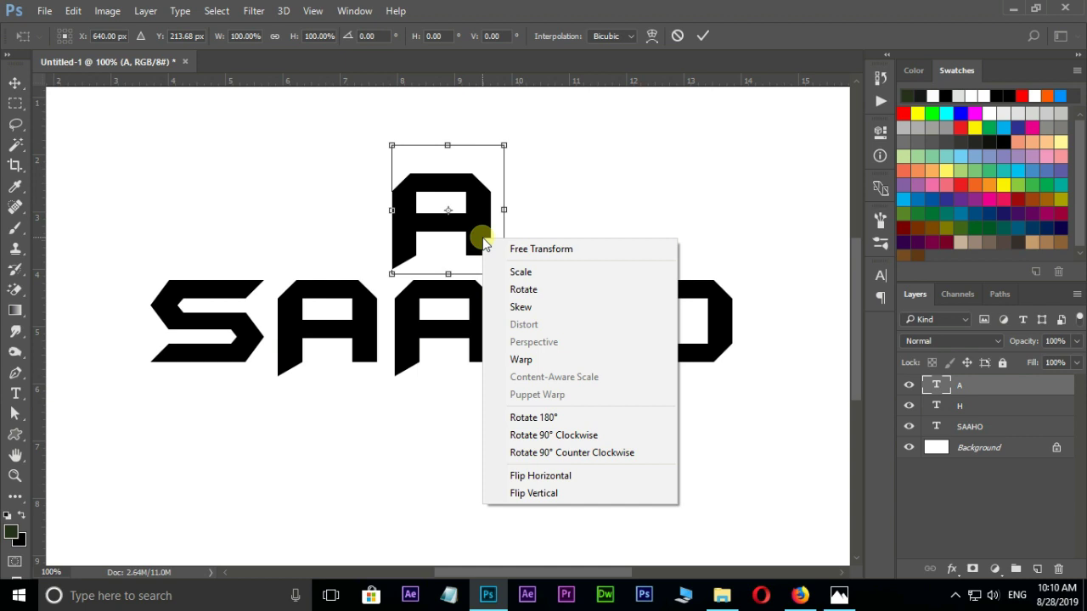
click(560, 480)
mouse_move(494, 246)
mouse_down()
mouse_move(483, 252)
mouse_move(489, 359)
mouse_up()
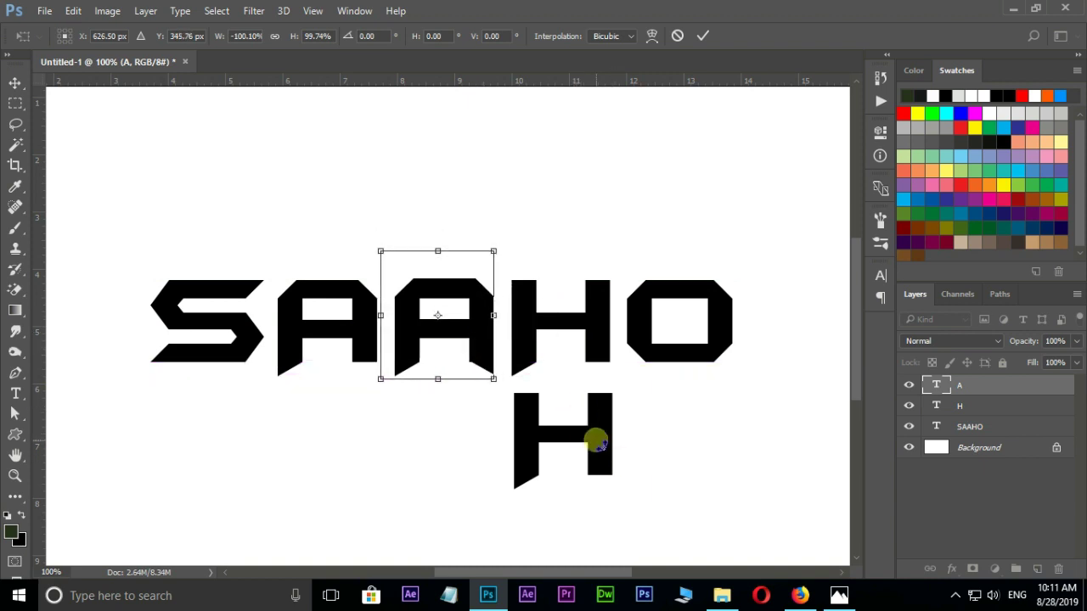
key(Return)
Select the spare H and flip it horizontally within a free transform.
right_click(543, 439)
click(551, 448)
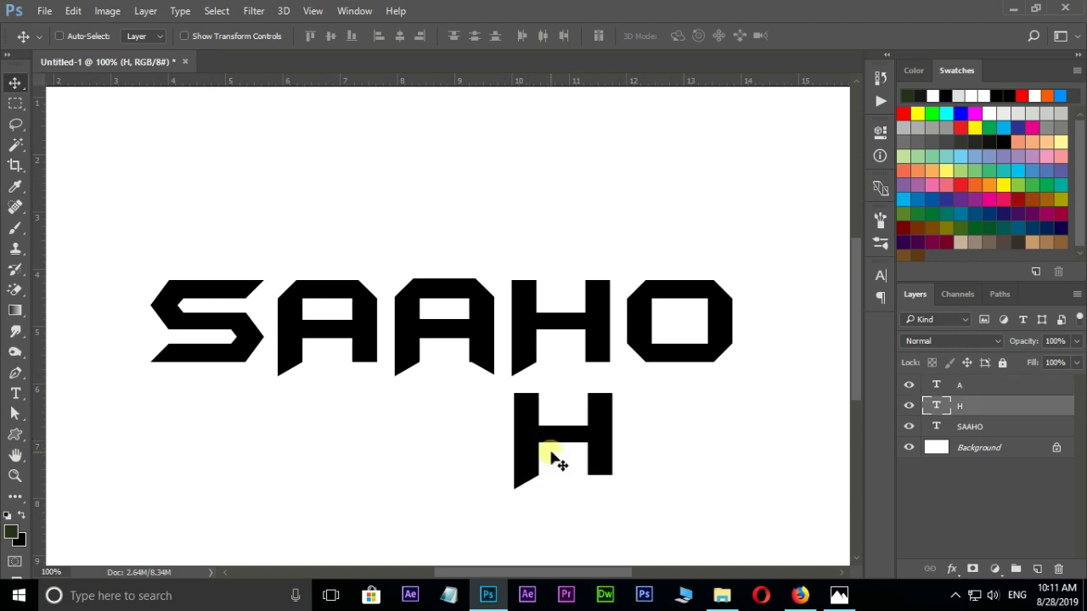
key(ctrl+t)
right_click(536, 455)
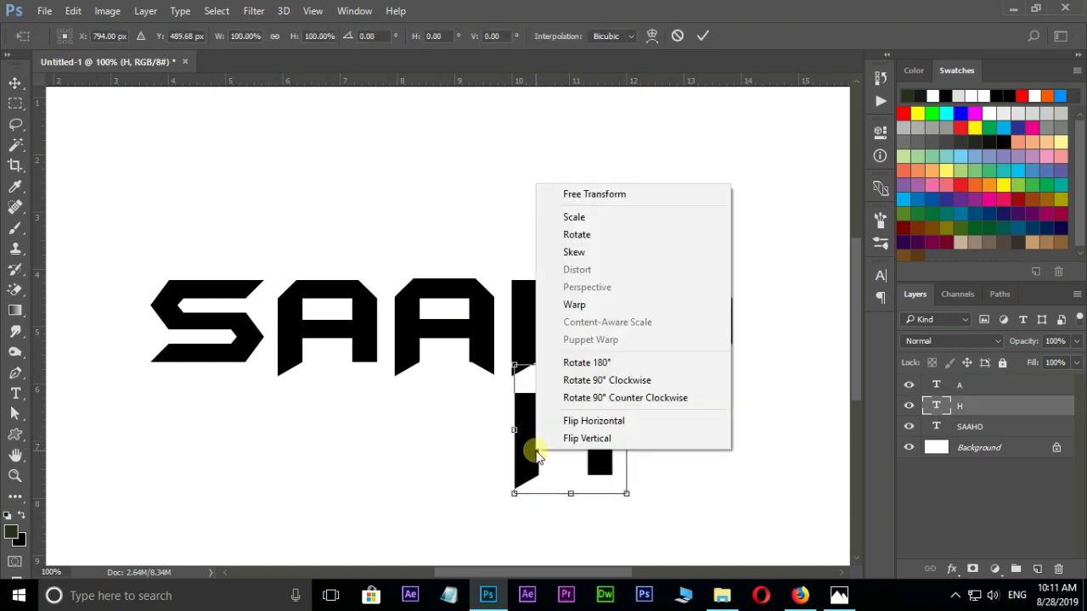
click(598, 420)
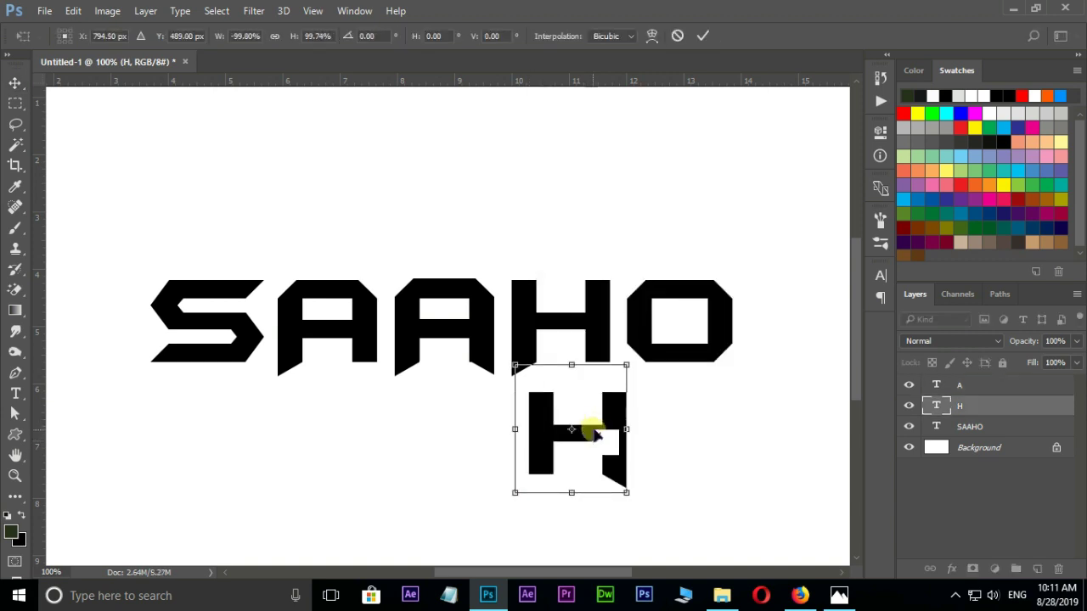
right_click(597, 424)
Flip the H upside down, commit it over SAAHO's H, and zoom to 200%.
click(648, 420)
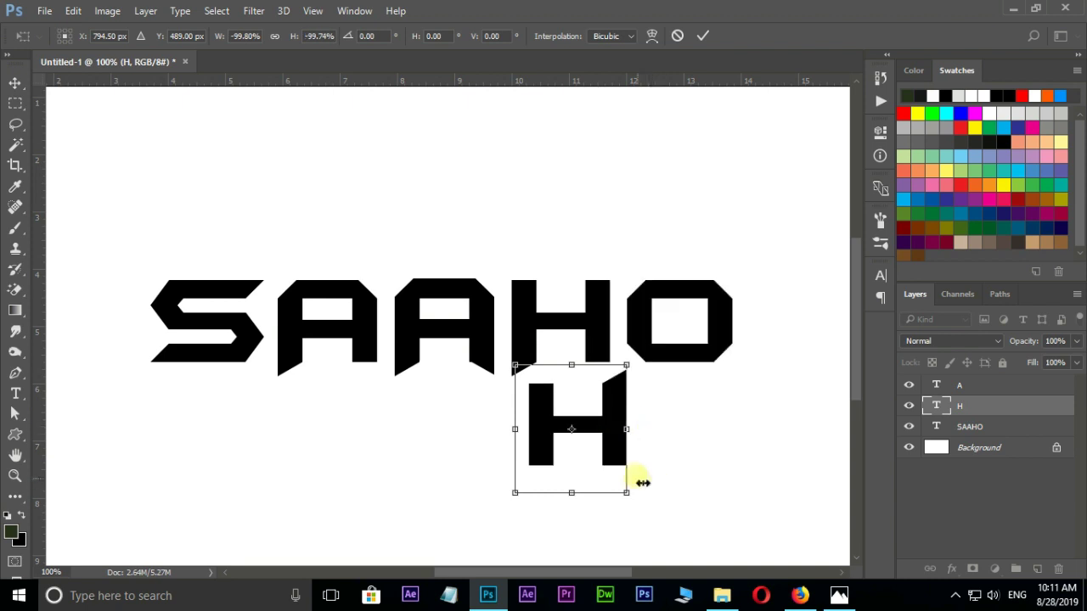
drag(618, 458, 599, 355)
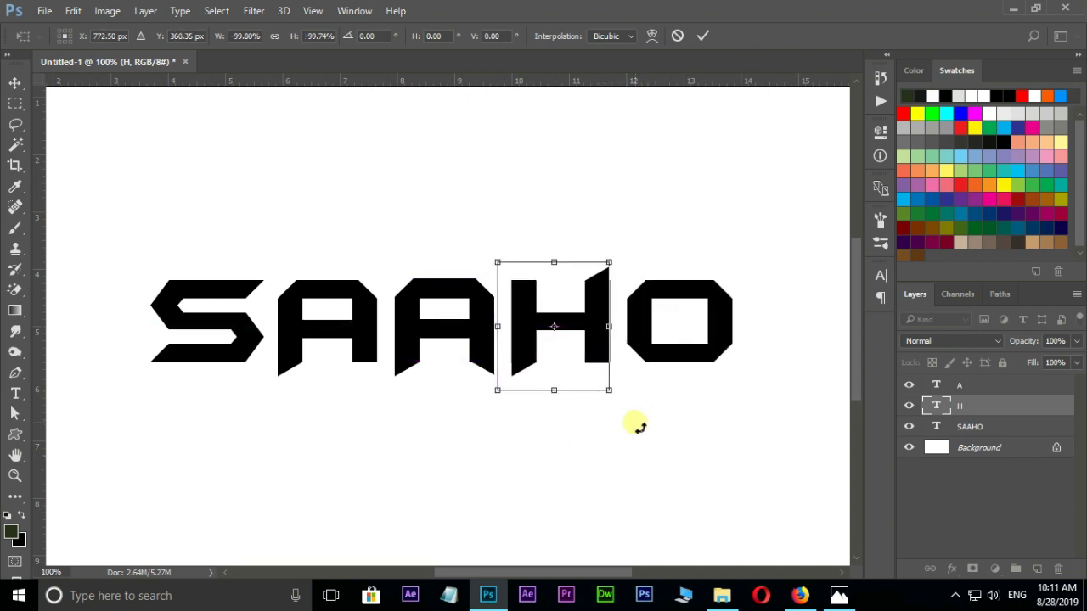
key(Return)
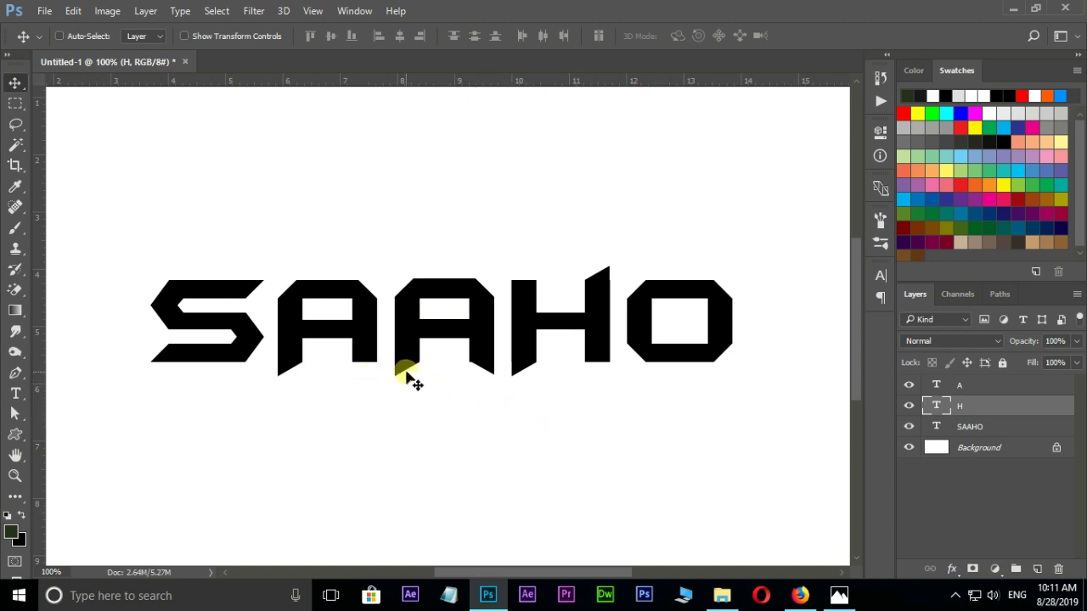
key(ctrl+plus)
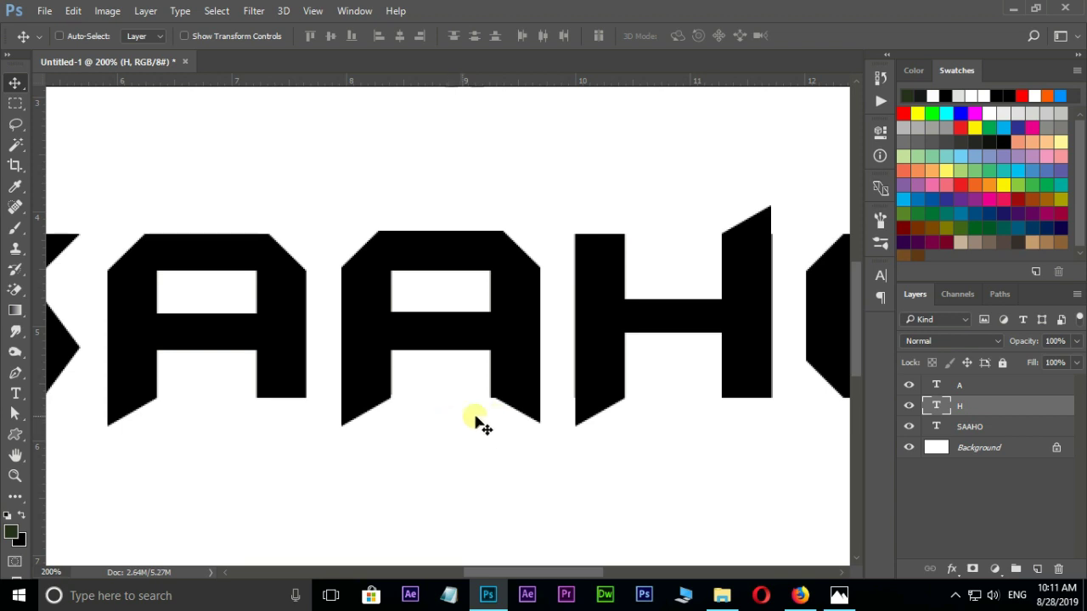
click(970, 428)
Rasterize the SAAHO type and set the Eraser Tool to size 70.
right_click(979, 434)
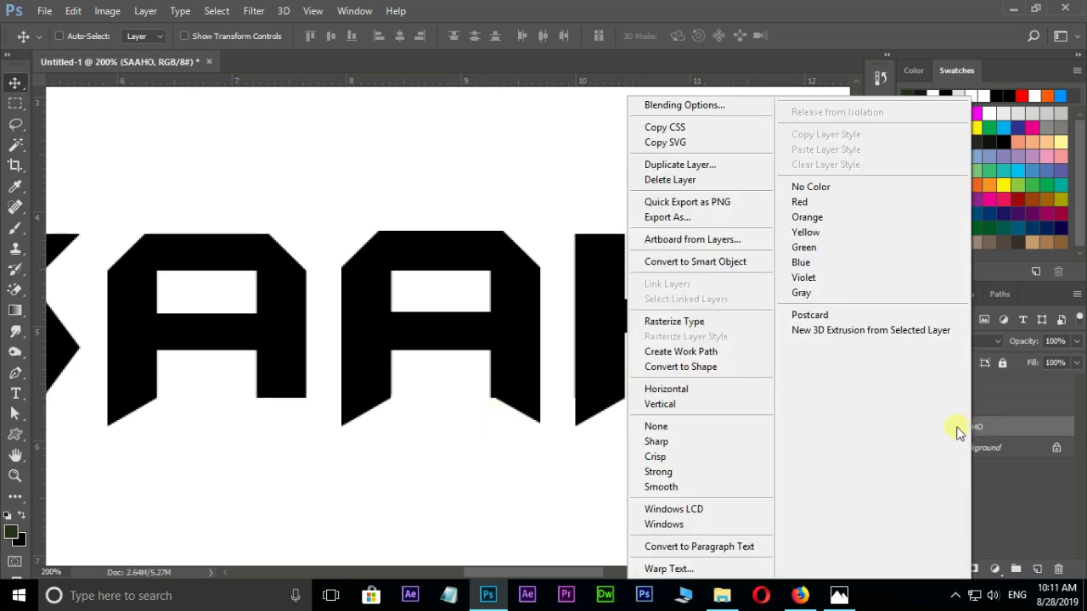
click(636, 318)
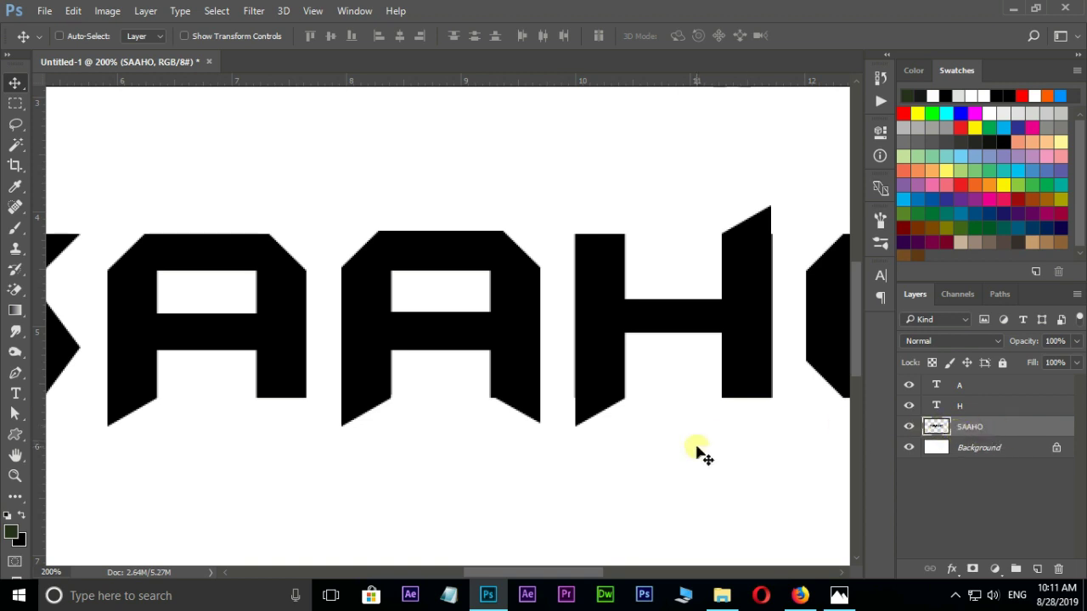
click(15, 289)
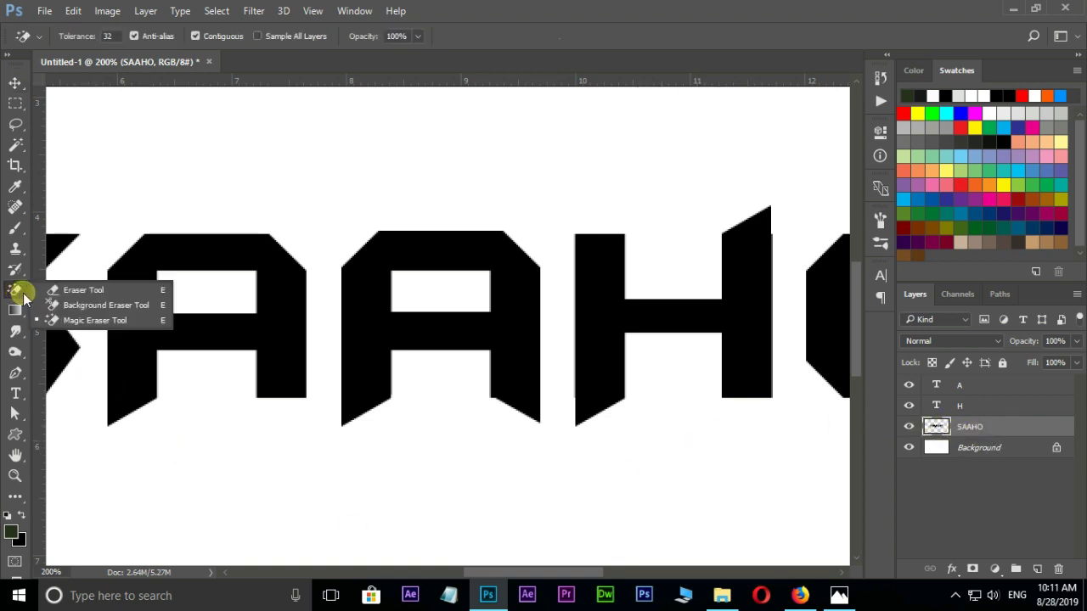
click(83, 290)
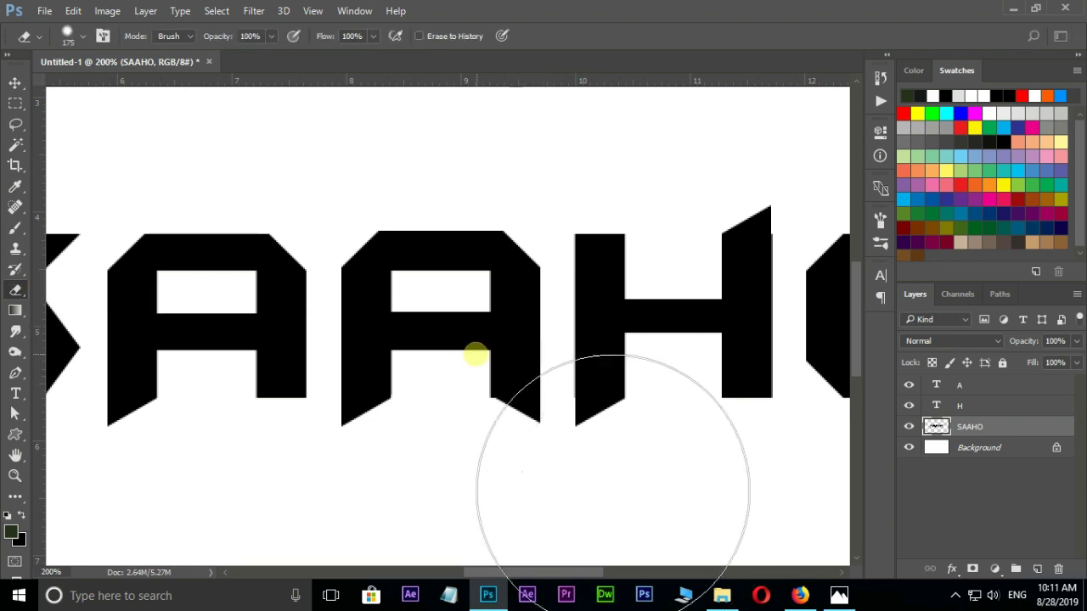
key(bracketleft)
key(bracketleft)
key(bracketleft)
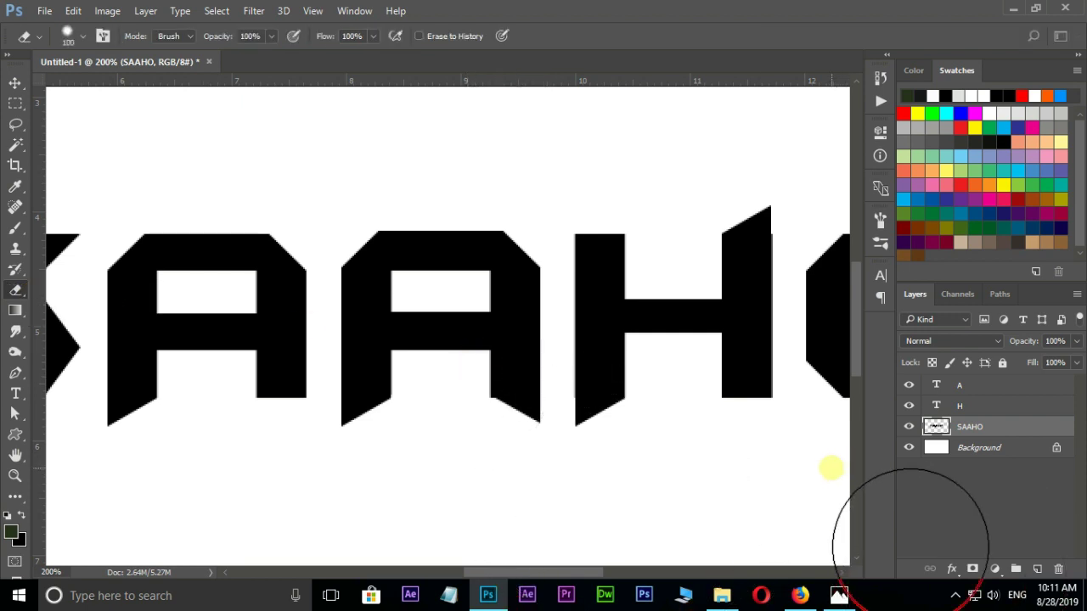
Erase SAAHO's original second A with layer A hidden, then show A again.
click(909, 385)
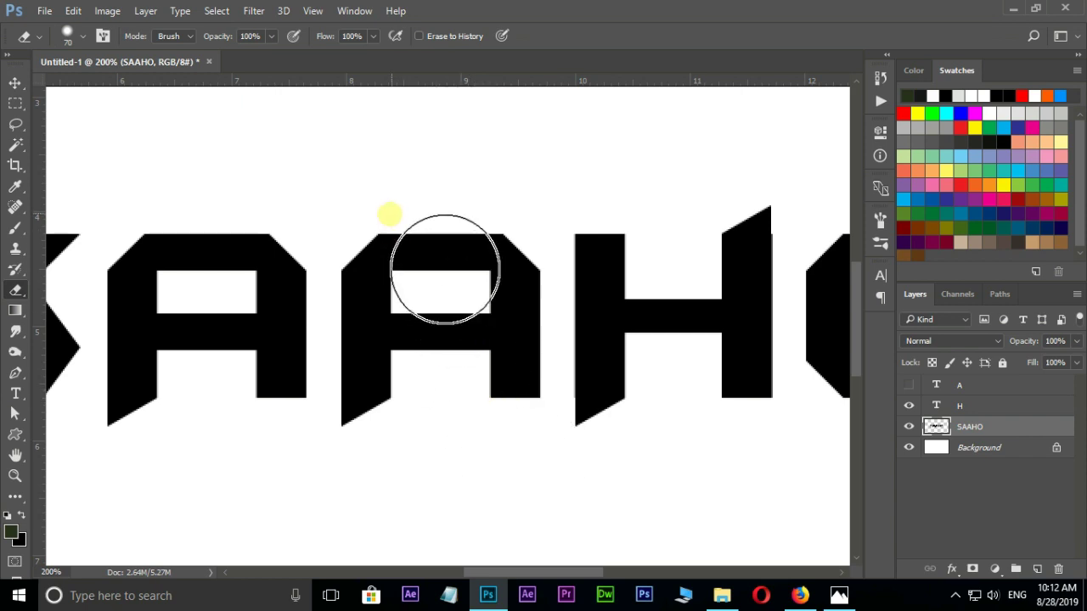
mouse_move(444, 254)
mouse_down()
mouse_move(504, 367)
mouse_move(553, 376)
mouse_up()
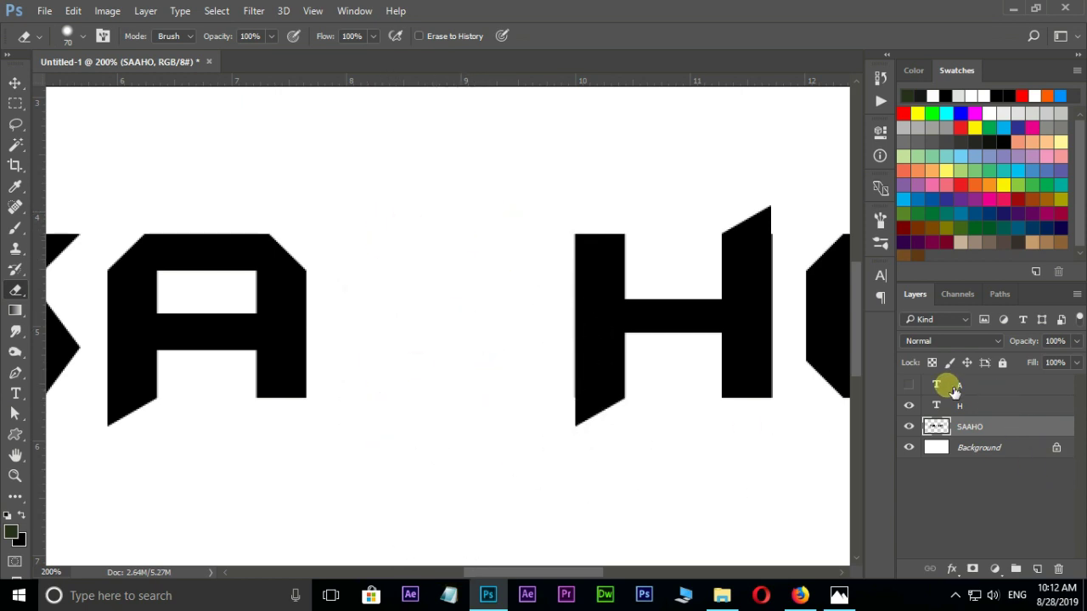
click(909, 385)
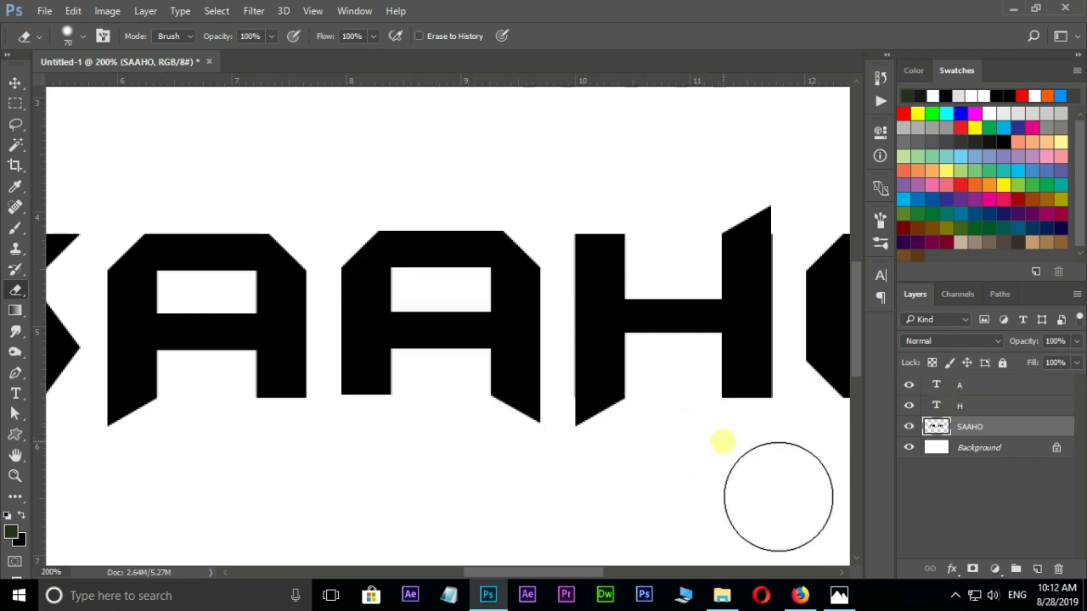
ctrl+click(832, 348)
key(ctrl+minus)
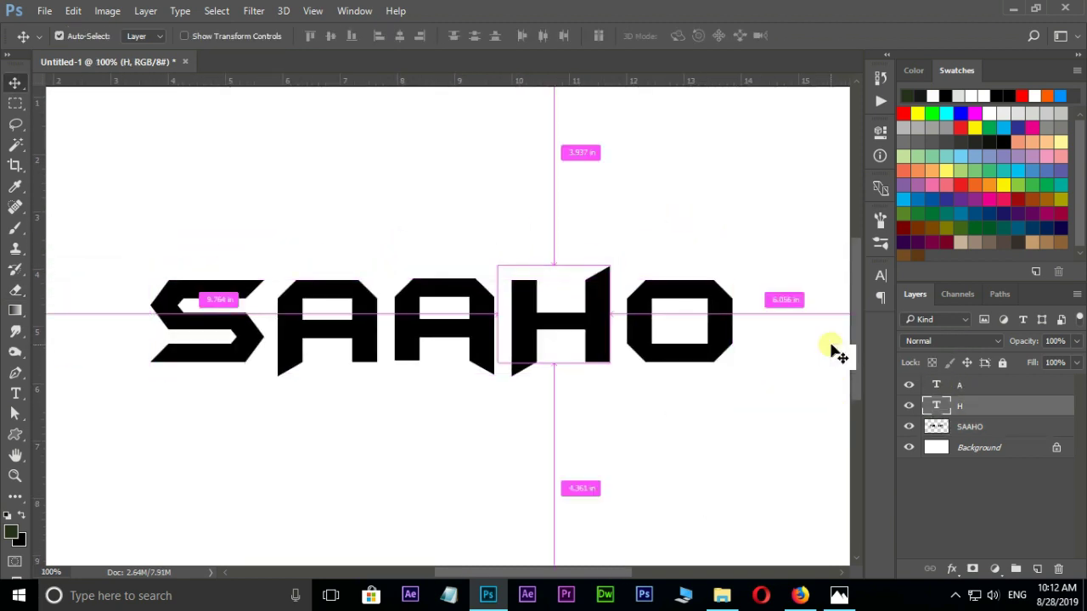
Rasterize the H and A text layers and merge both down into SAAHO with Ctrl+E.
right_click(968, 415)
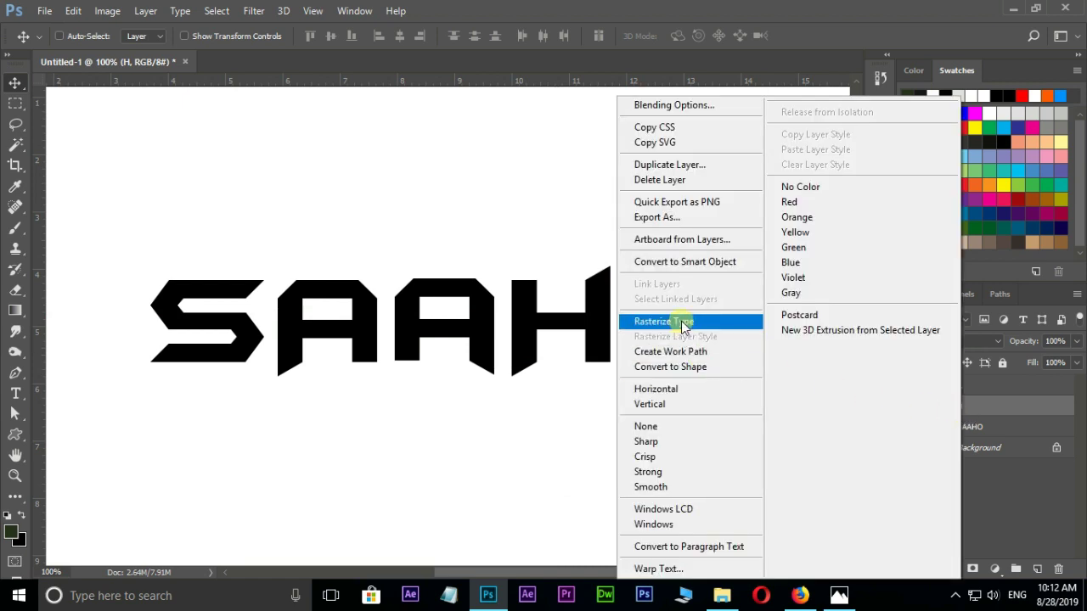
click(684, 320)
right_click(972, 387)
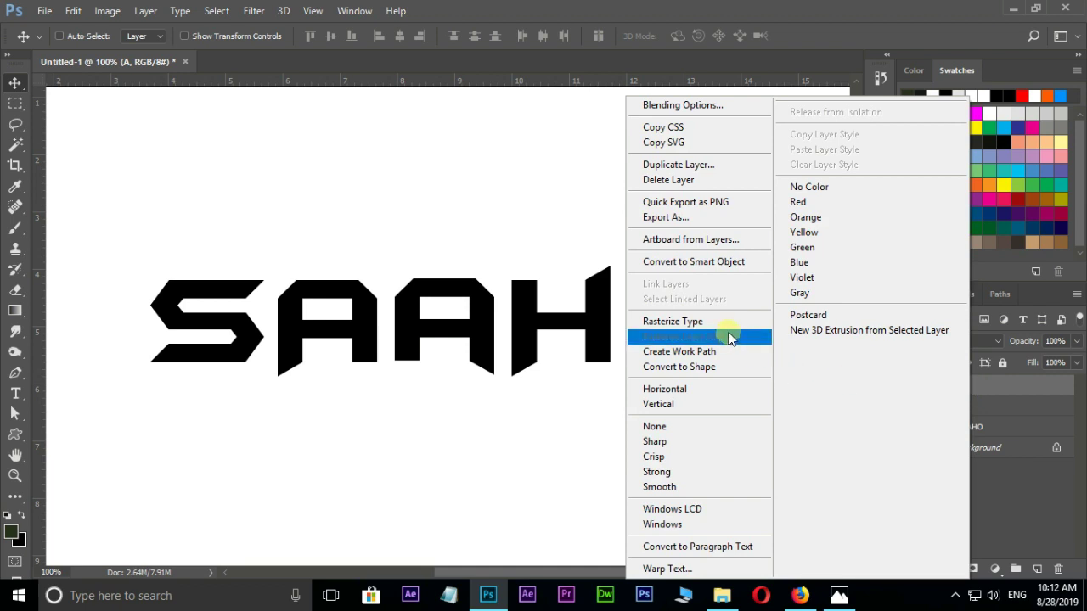
click(701, 458)
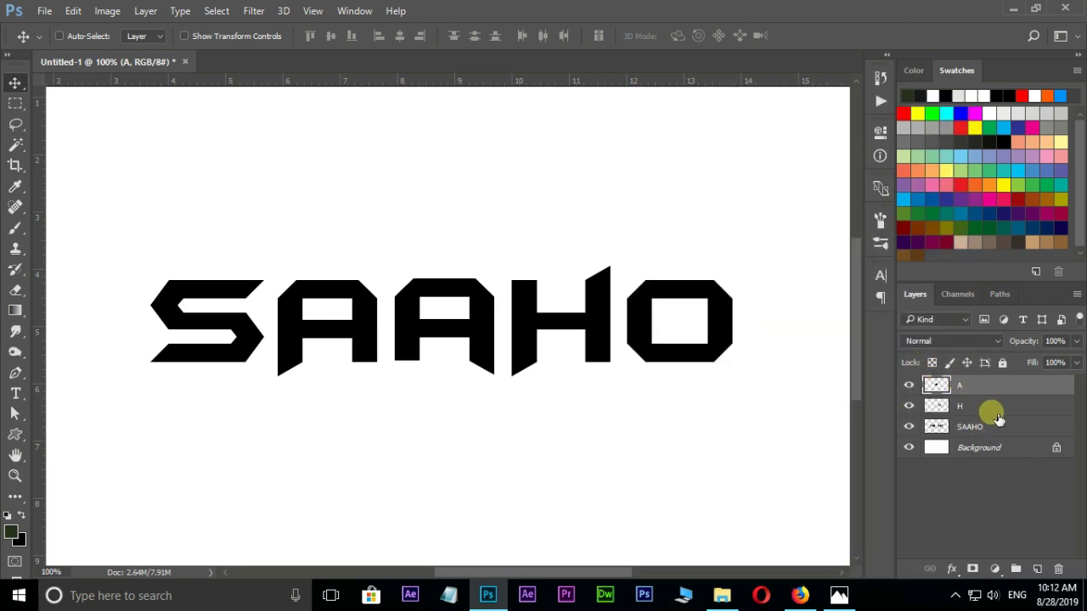
key(ctrl+e)
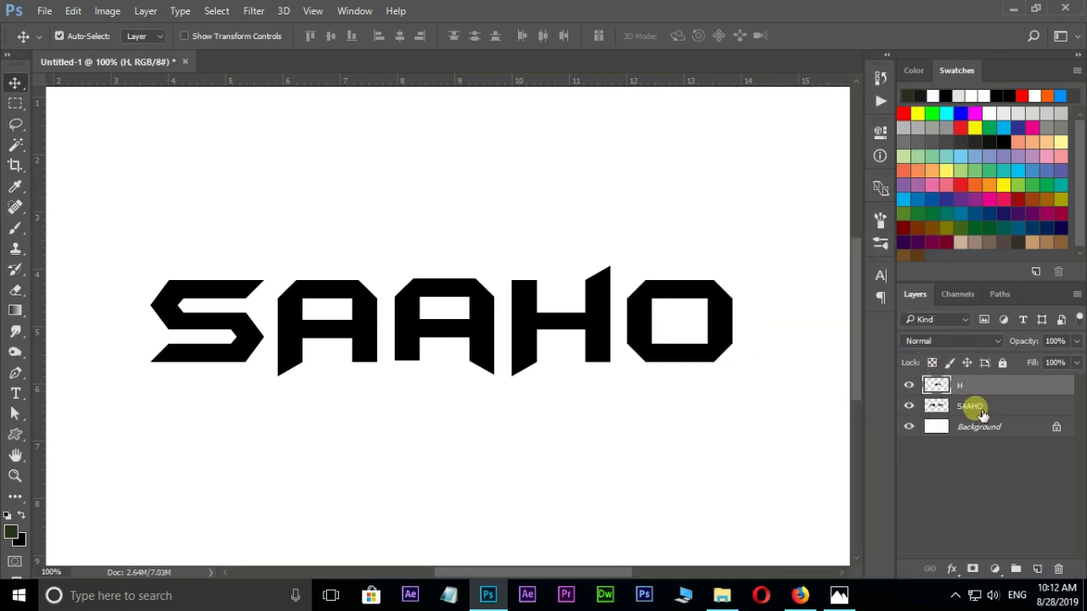
key(ctrl+e)
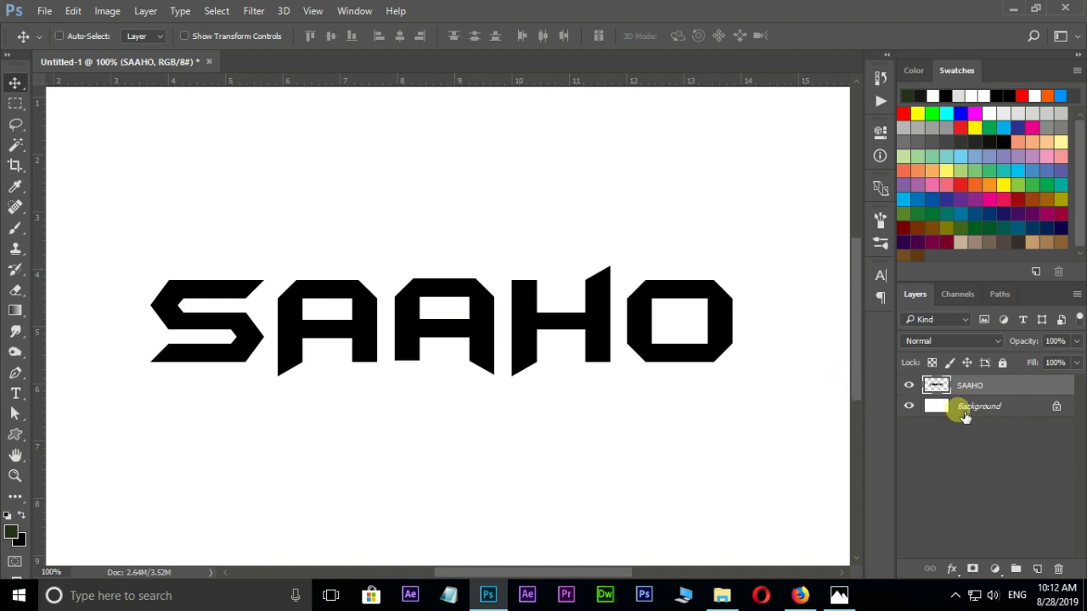
Hide the white Background layer and load the SAAHO letters as a selection.
click(909, 408)
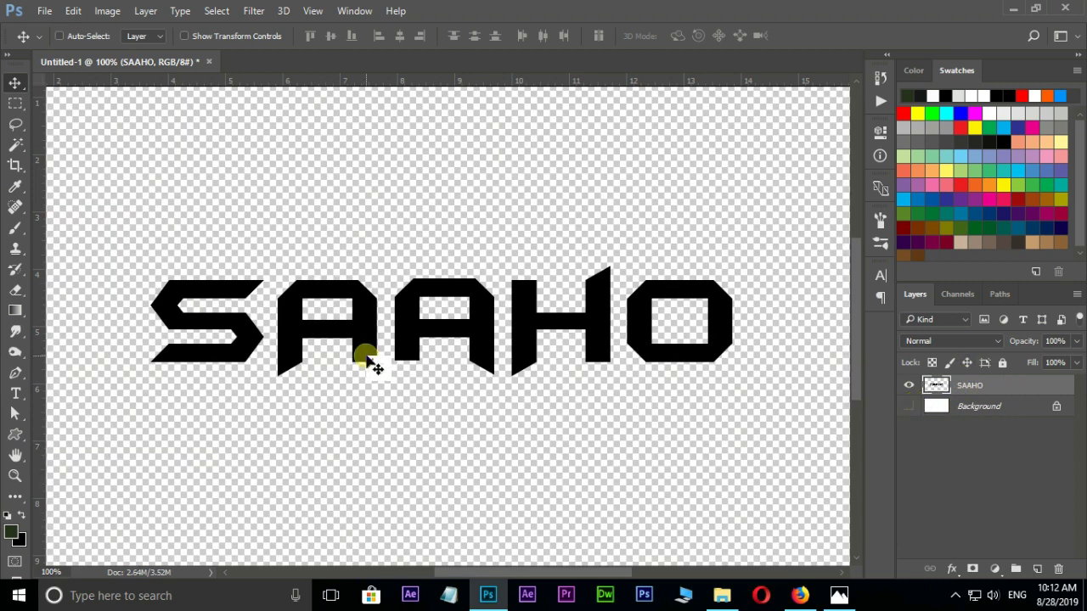
key(ctrl+plus)
key(ctrl+minus)
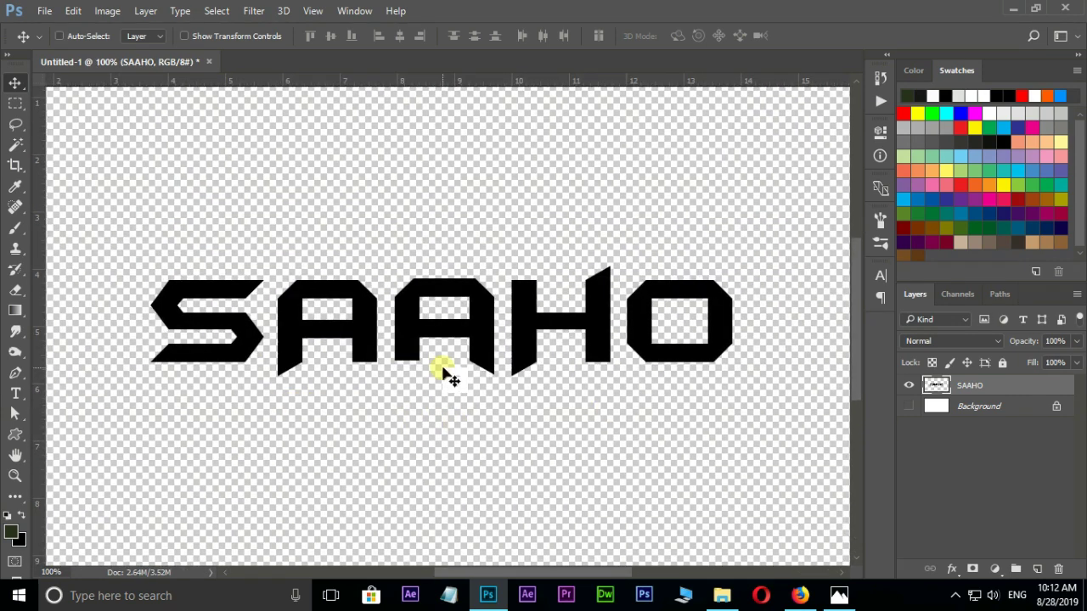
key(ctrl)
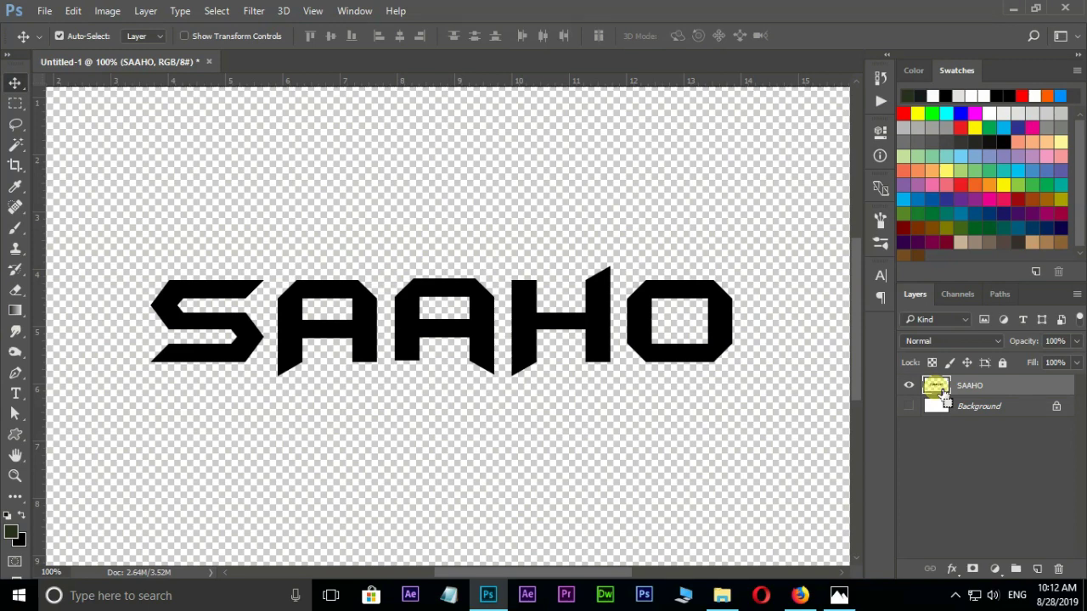
ctrl+click(938, 387)
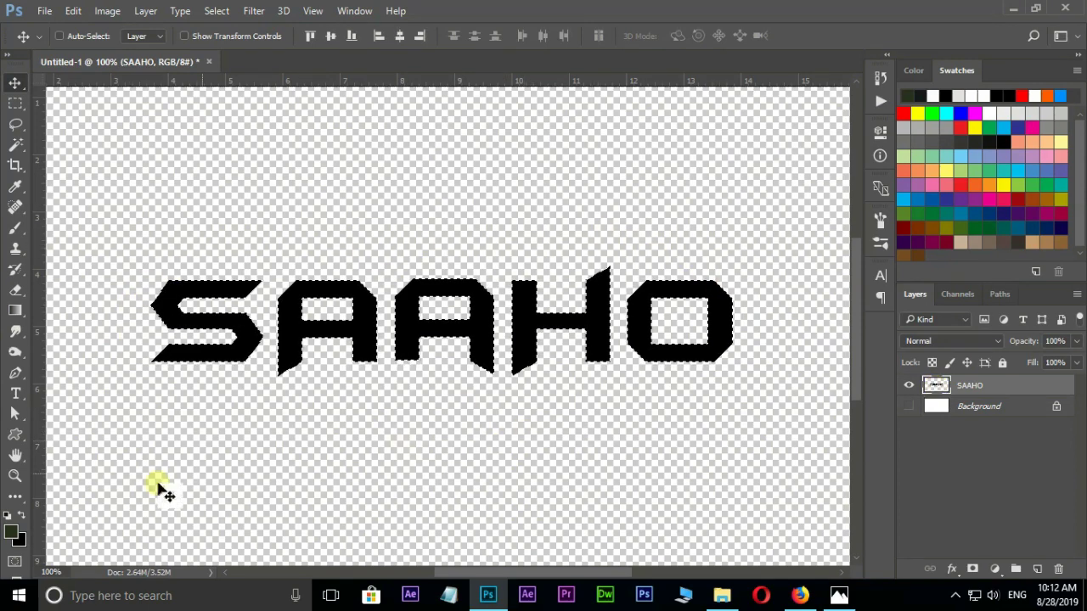
Fill the selected letters with light grey #ababab and deselect.
click(10, 530)
click(658, 324)
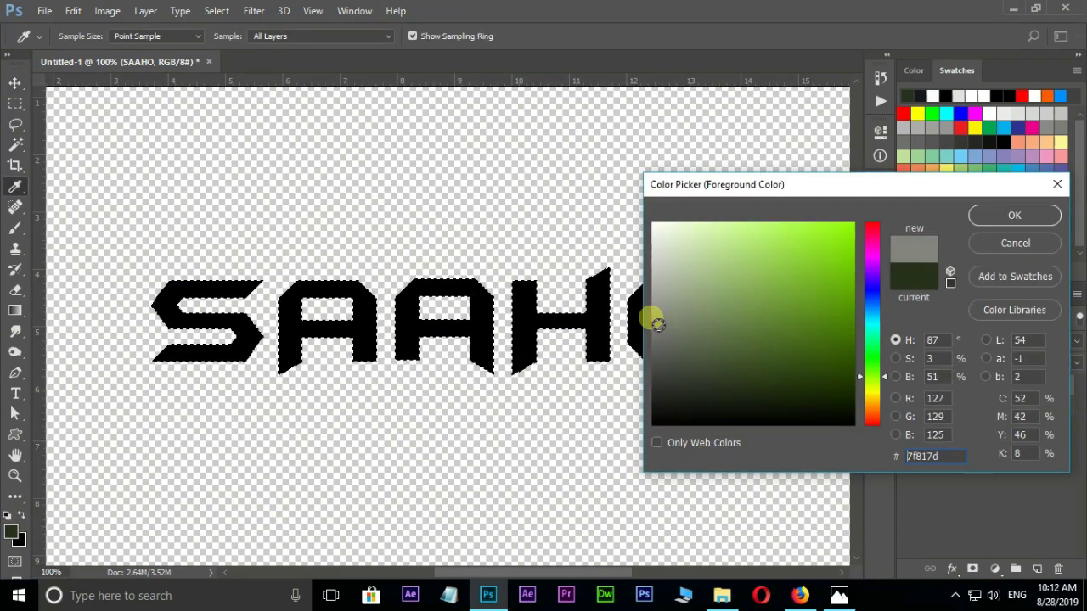
drag(658, 324, 608, 294)
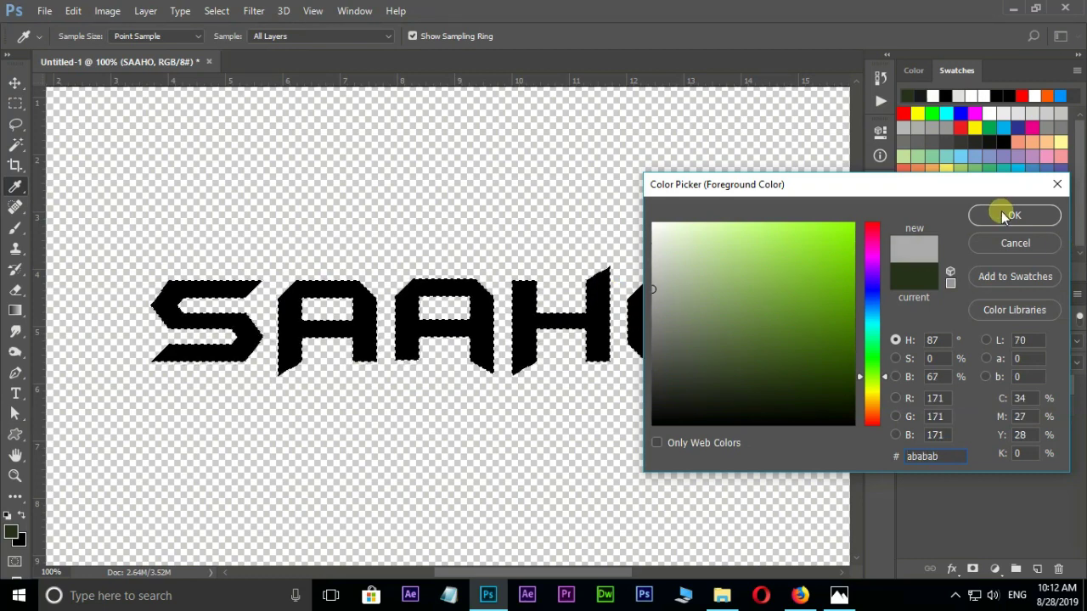
click(1005, 218)
key(v)
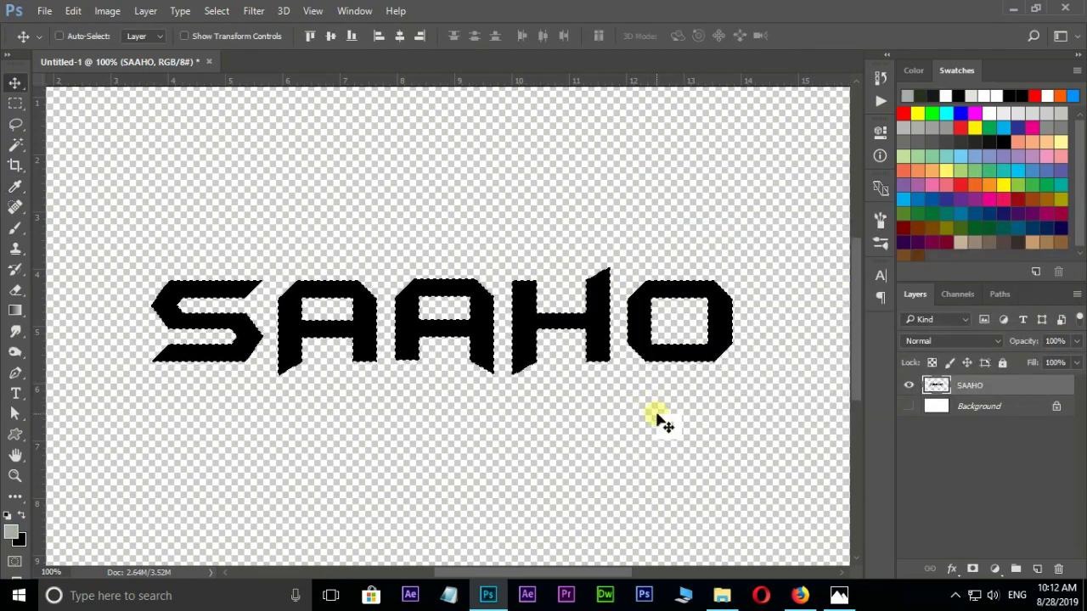
key(alt+BackSpace)
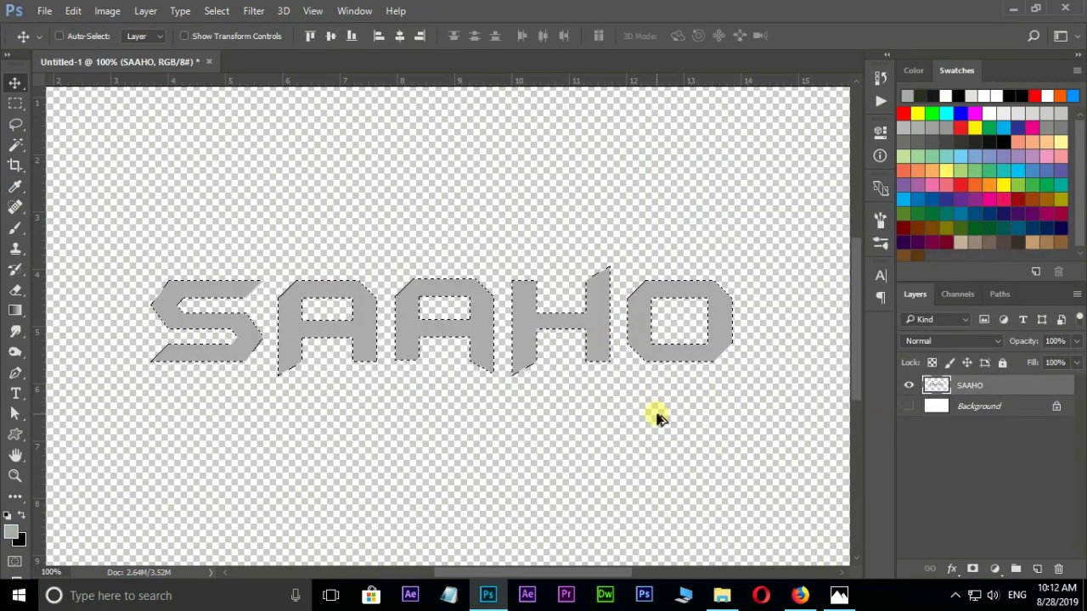
key(ctrl+d)
key(ctrl+plus)
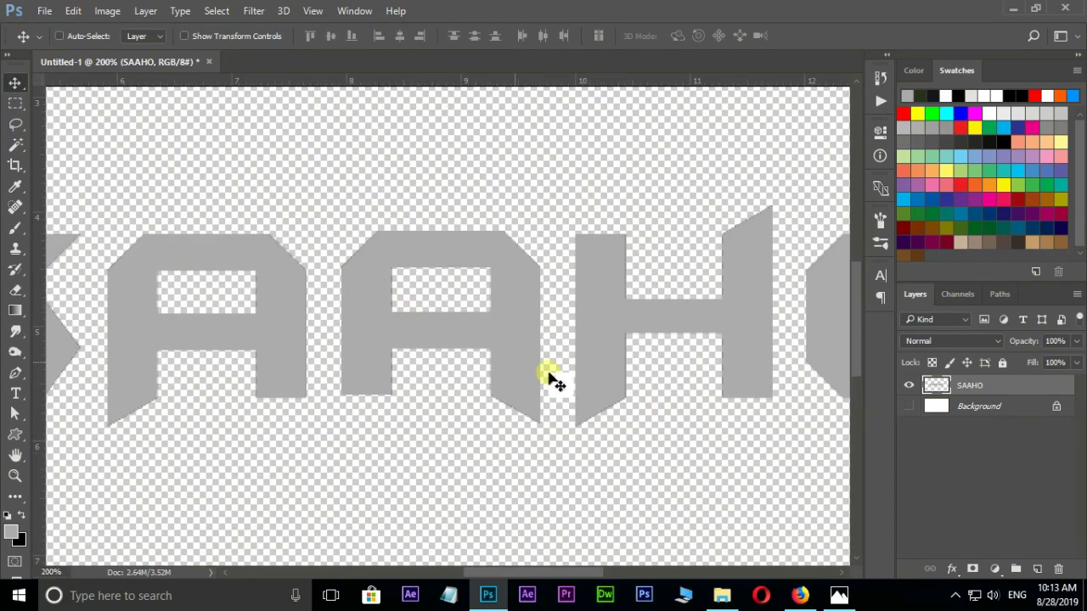
Open the SAAHO layer's Blending Options and enable Bevel & Emboss.
click(952, 569)
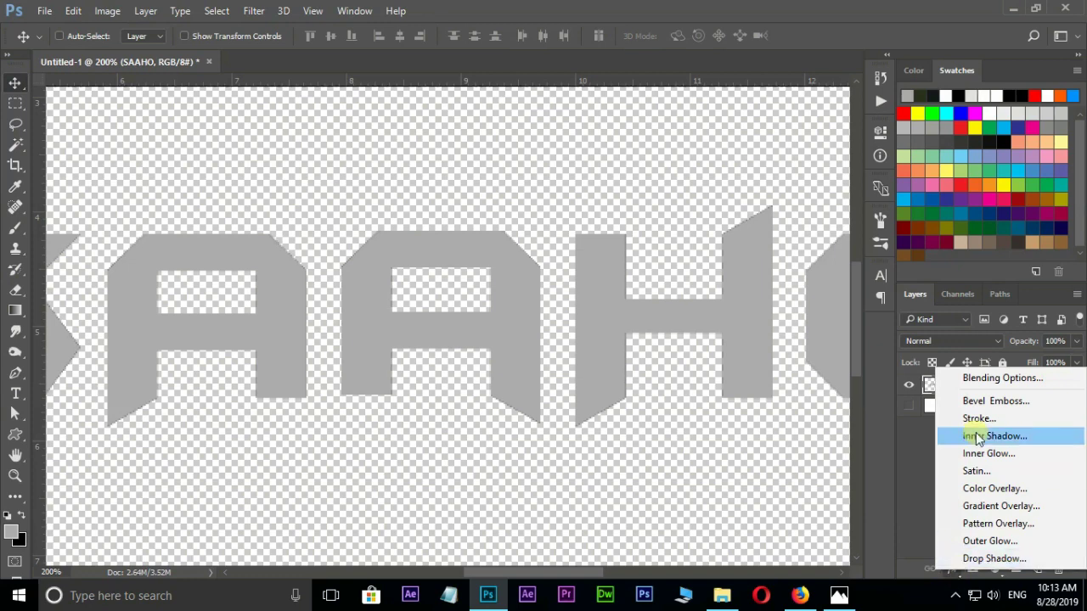
click(997, 381)
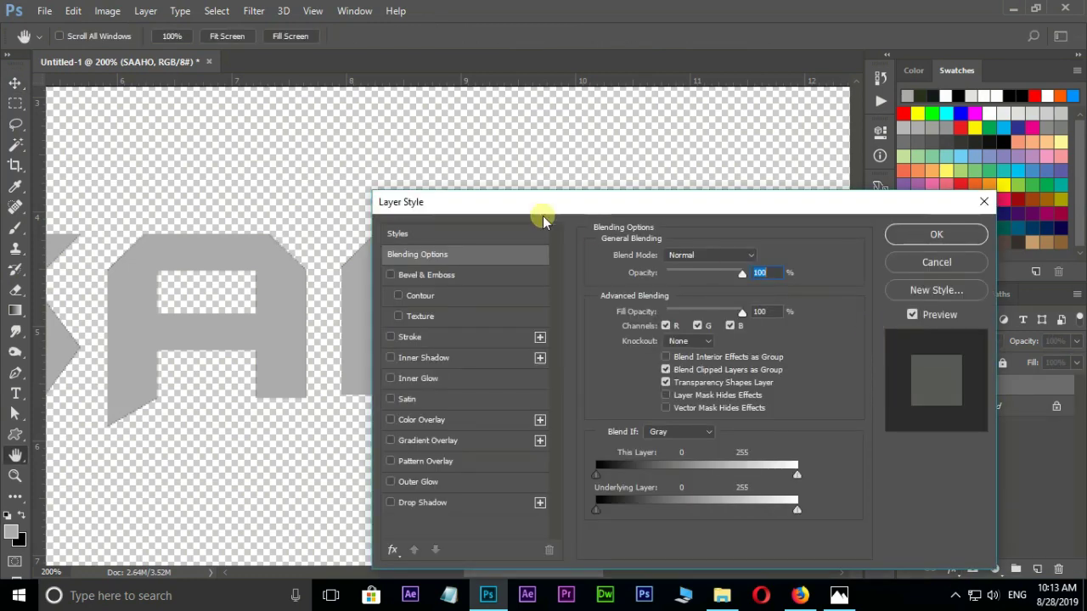
drag(537, 210, 727, 196)
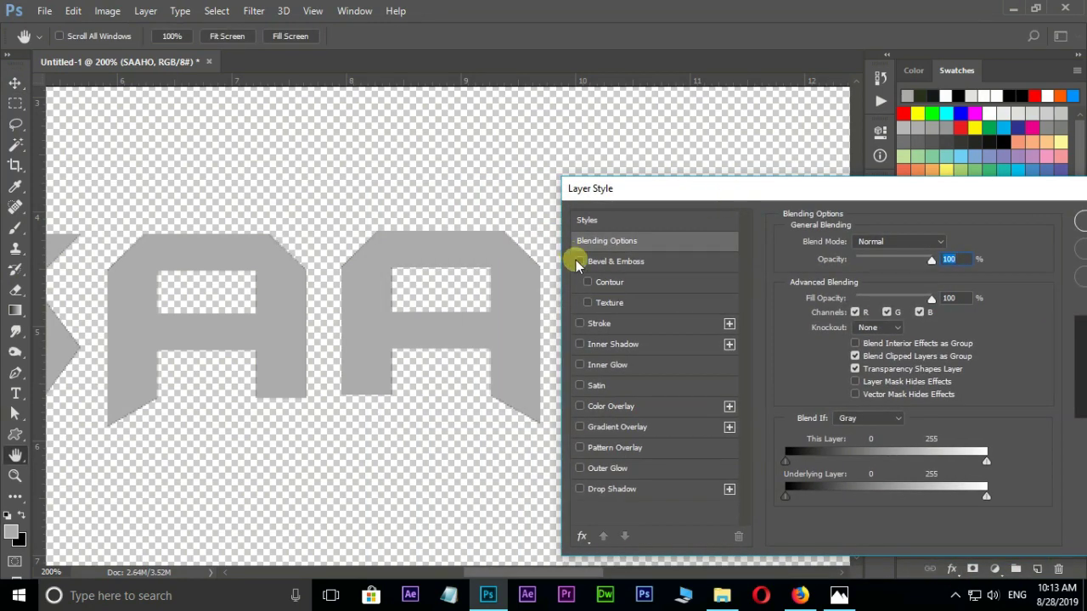
click(579, 262)
click(626, 260)
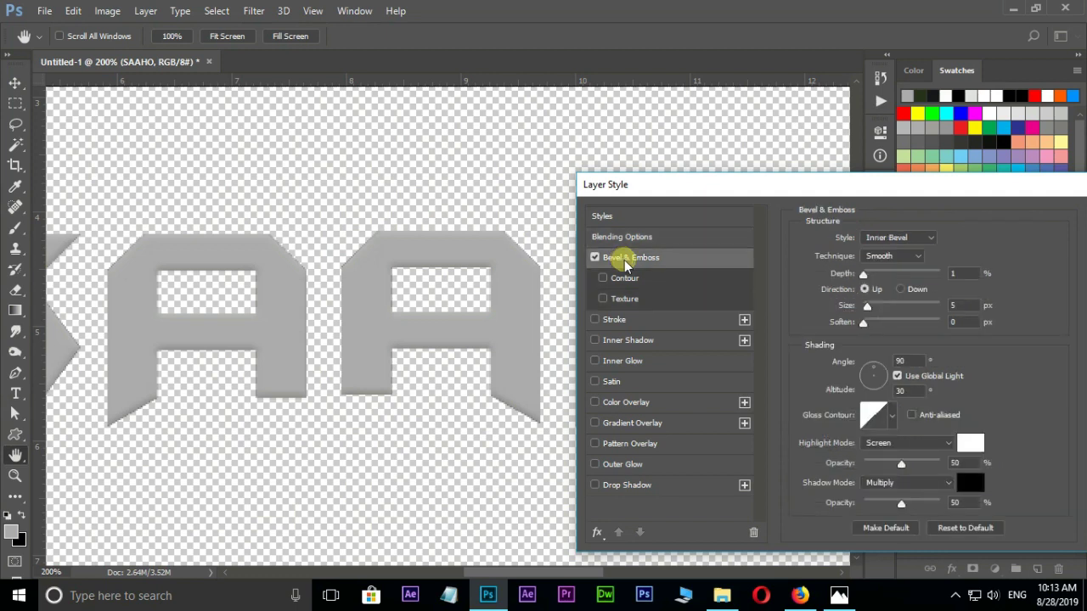
Set the bevel to Chisel Hard, depth 105%, size 2 px, soften 0, highlight opacity 100%.
click(918, 256)
click(887, 280)
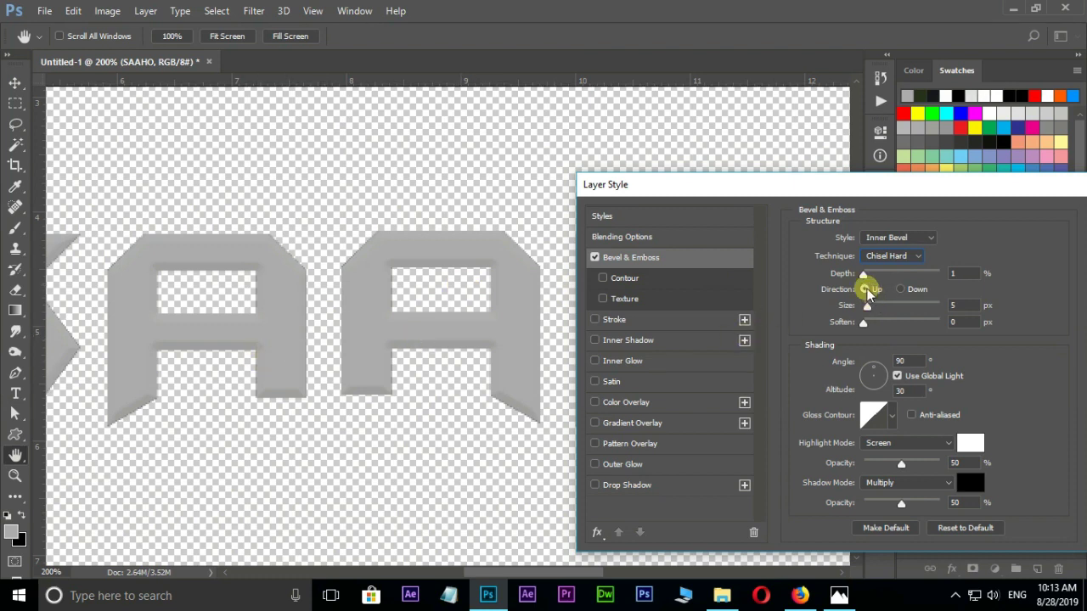
drag(863, 275, 871, 277)
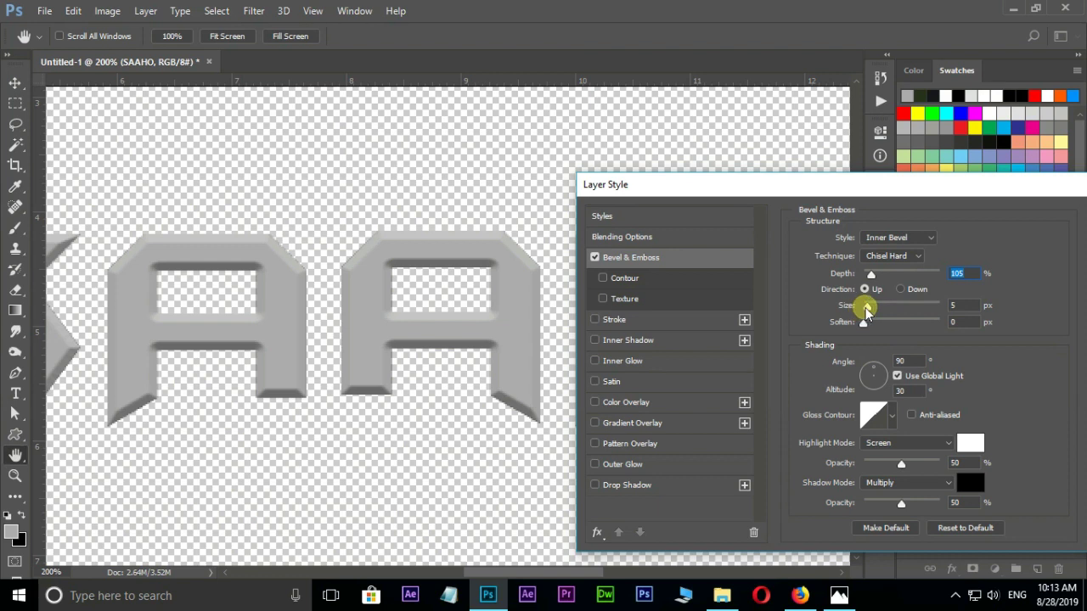
drag(867, 306, 864, 307)
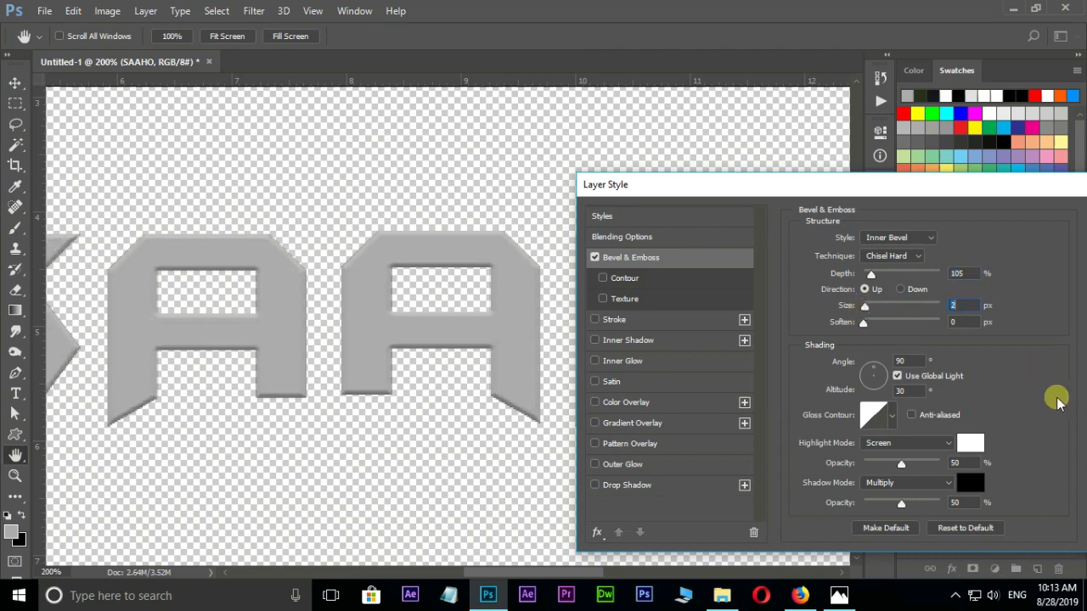
click(865, 325)
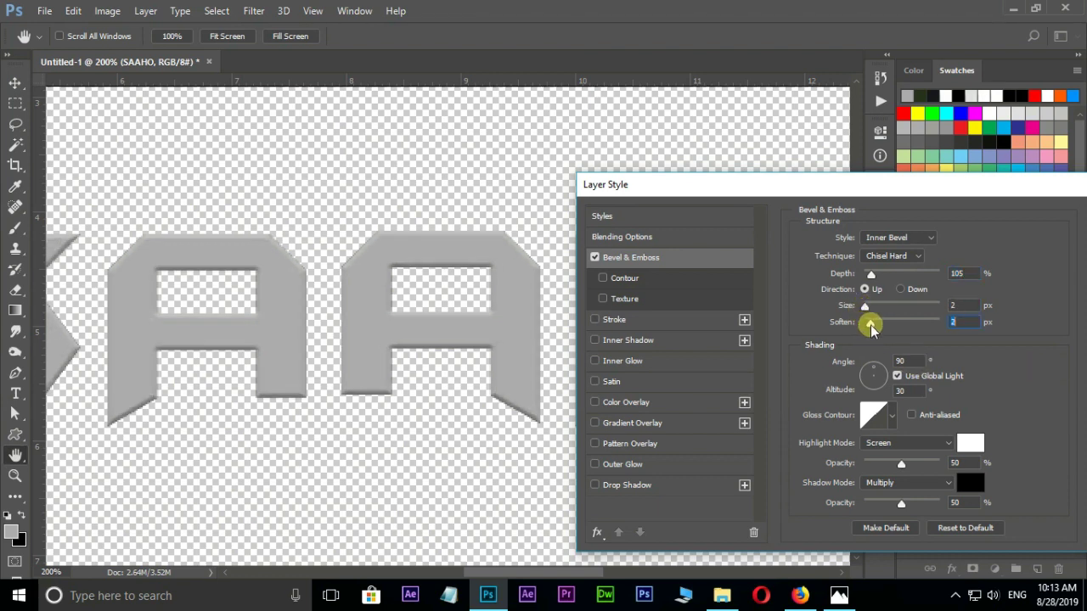
mouse_move(868, 327)
mouse_down()
mouse_move(301, 388)
mouse_move(432, 347)
mouse_move(356, 352)
mouse_move(351, 365)
mouse_up()
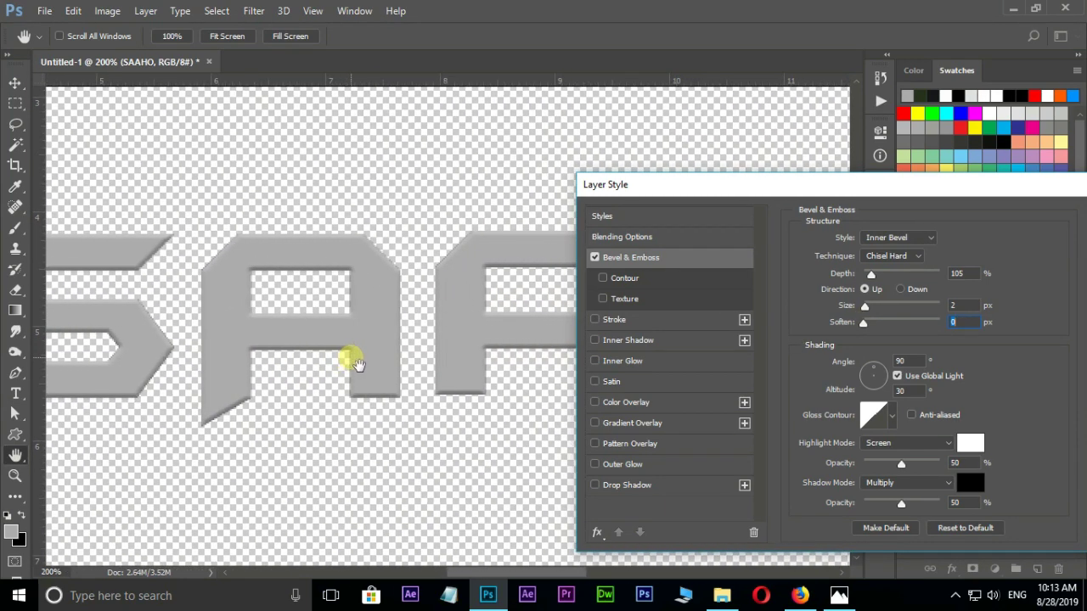
mouse_move(901, 463)
mouse_down()
mouse_move(892, 466)
mouse_move(965, 473)
mouse_up()
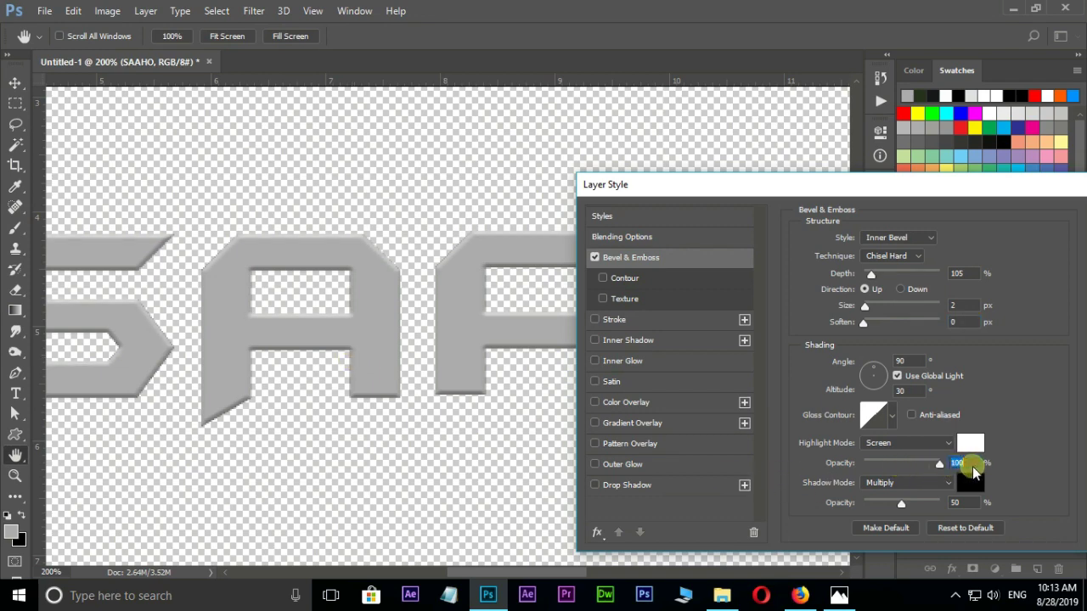
Pan across the letters and zoom out to preview the bevel on the whole title.
drag(480, 339, 198, 331)
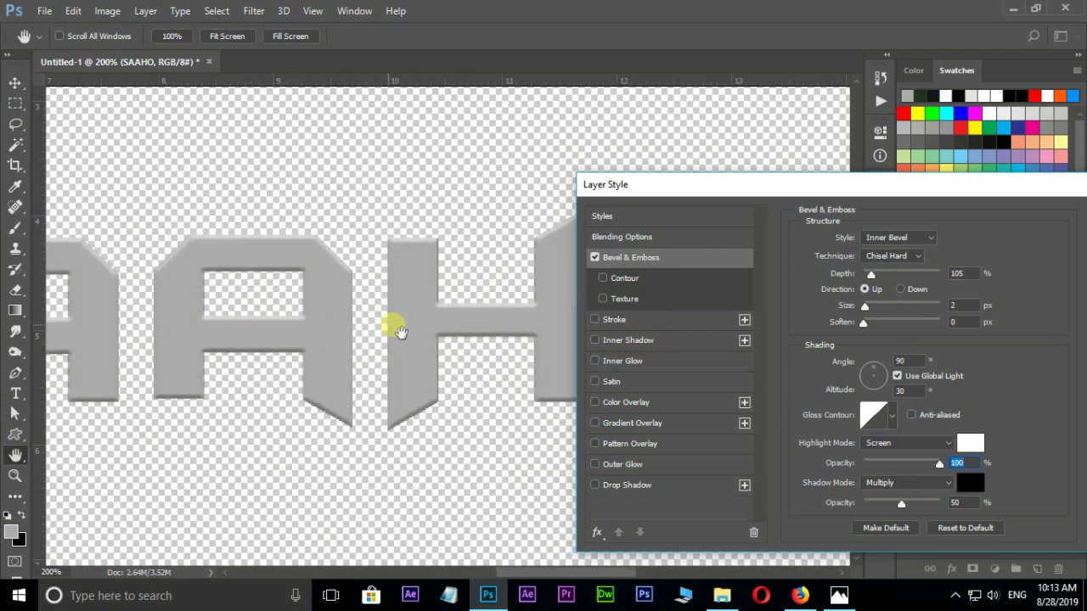
drag(436, 325, 148, 326)
drag(238, 350, 572, 351)
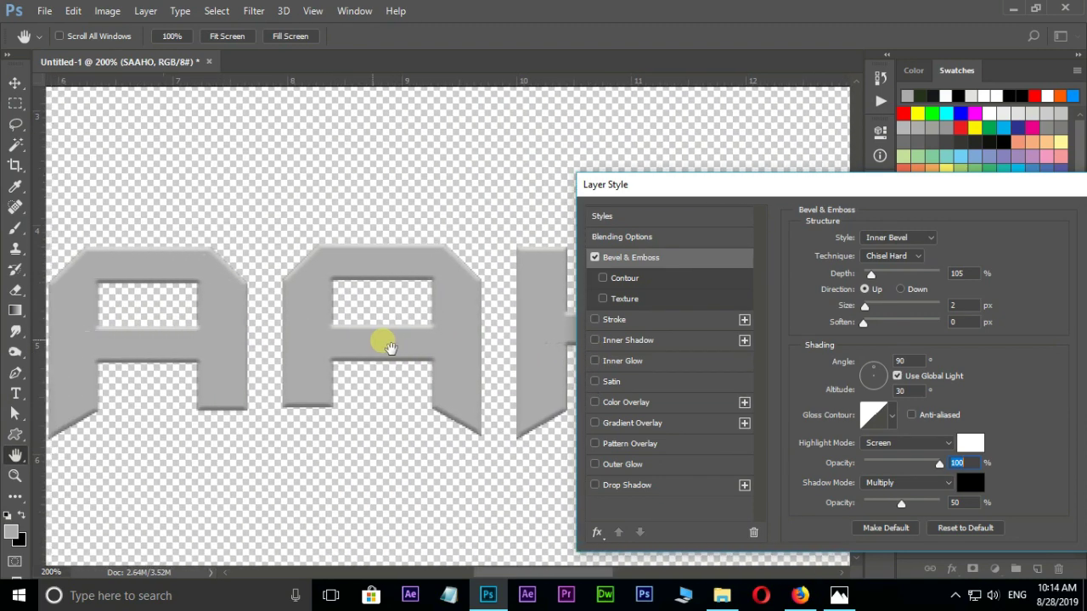
drag(381, 342, 573, 357)
mouse_move(307, 371)
mouse_down()
mouse_move(431, 369)
mouse_move(314, 374)
mouse_up()
key(ctrl+minus)
key(ctrl+minus)
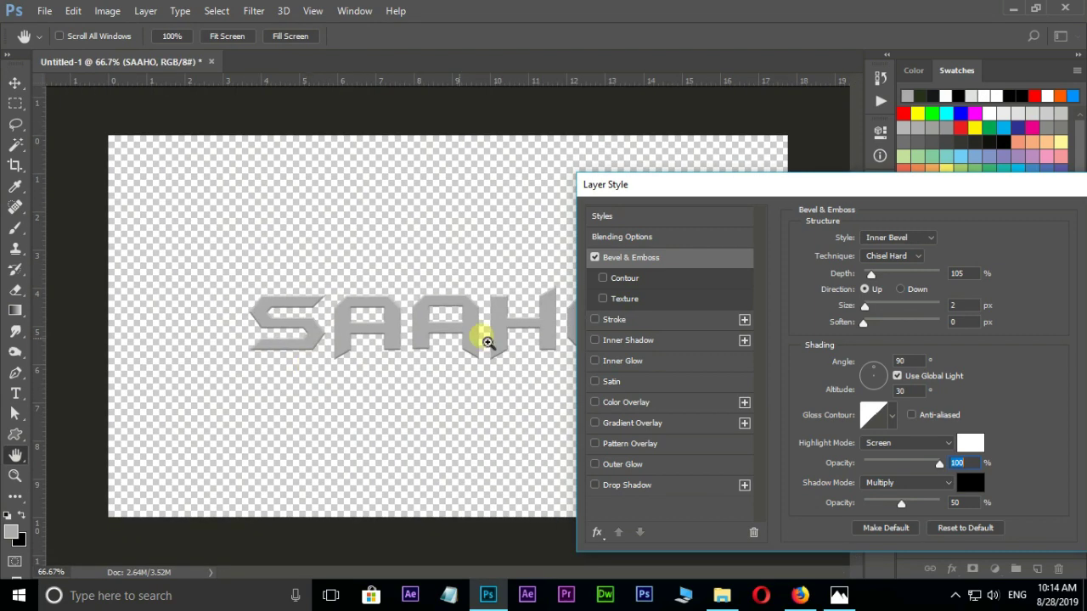
drag(928, 185, 533, 167)
Confirm the bevel, then show the Background layer, fill it black and zoom to 100%.
click(738, 199)
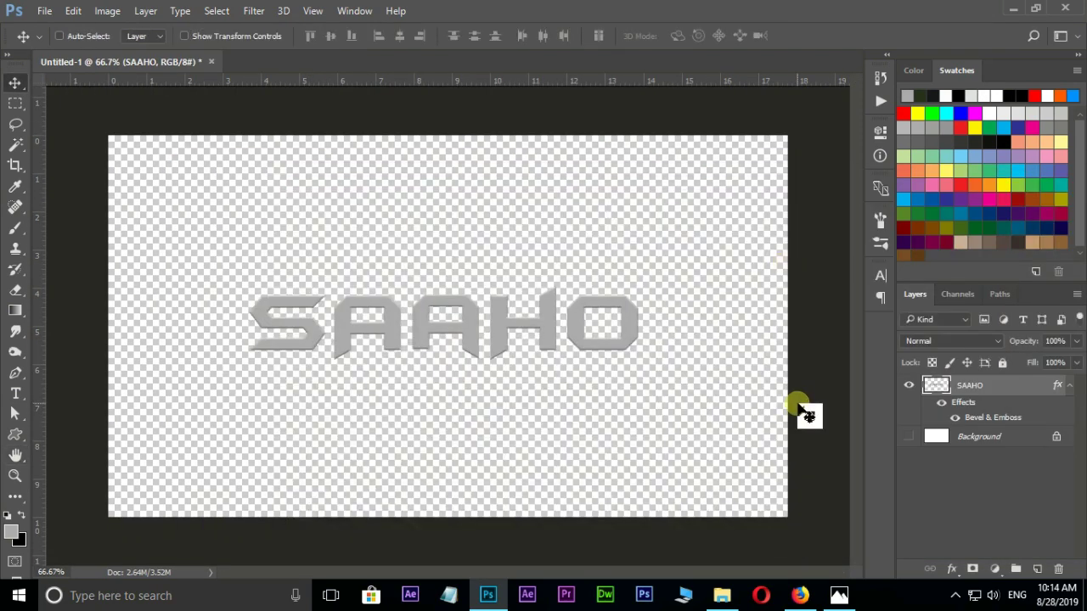
click(985, 437)
click(908, 436)
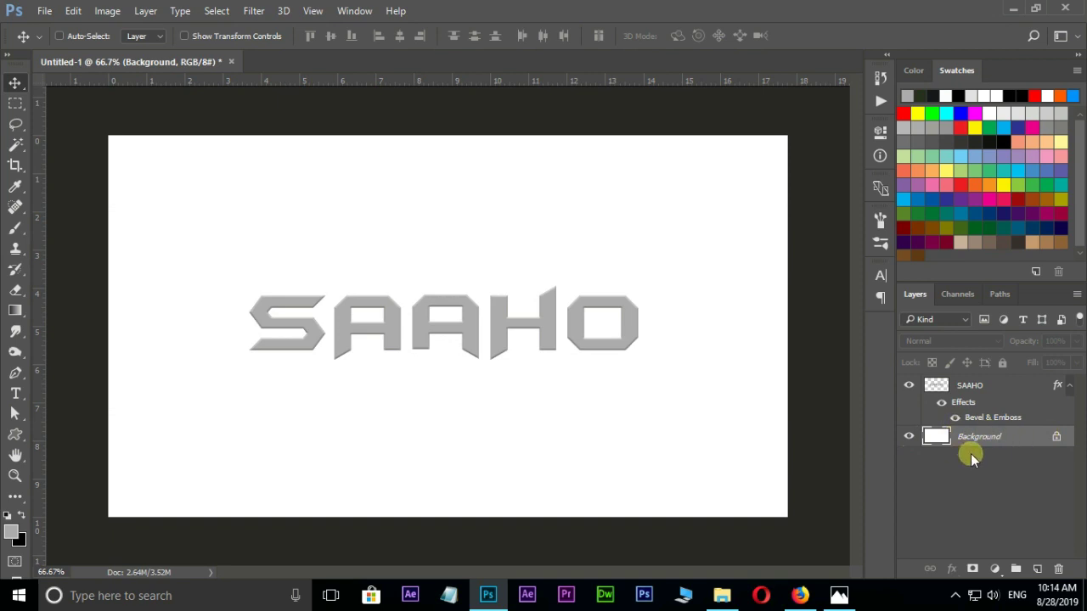
key(ctrl+BackSpace)
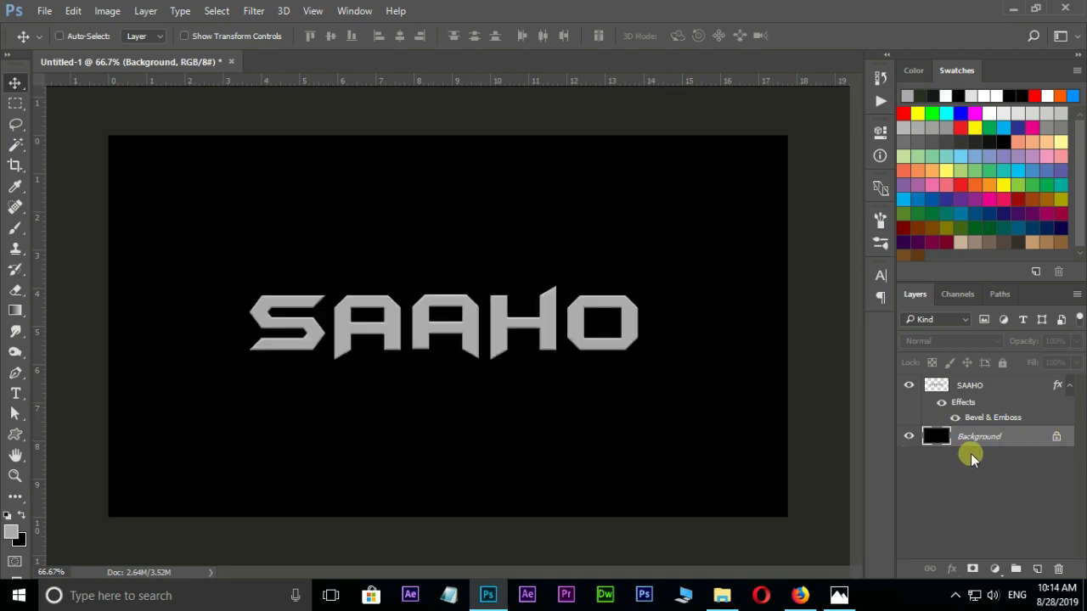
key(ctrl+plus)
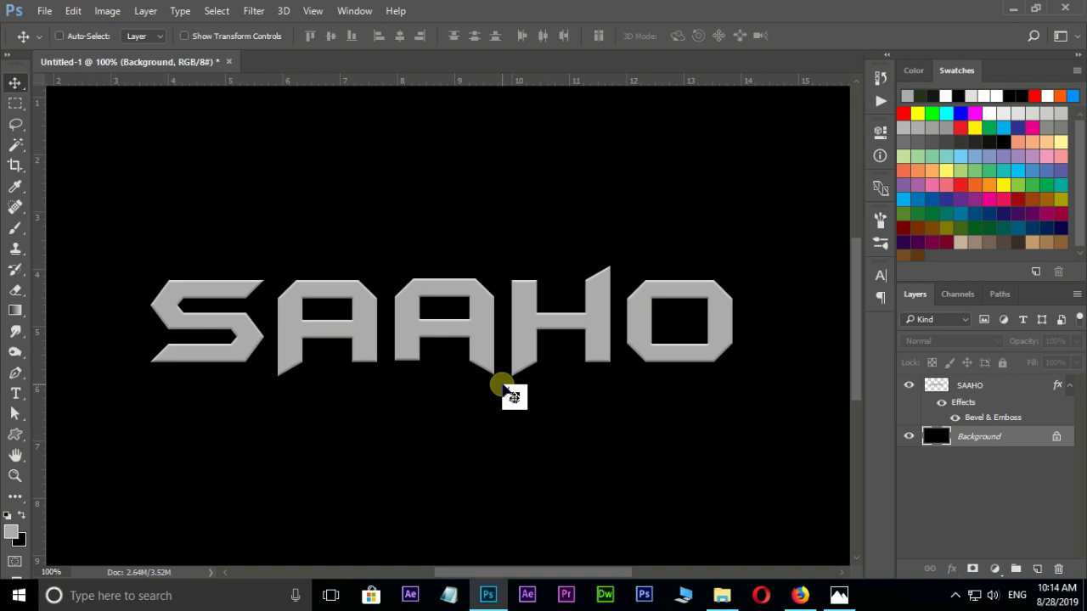